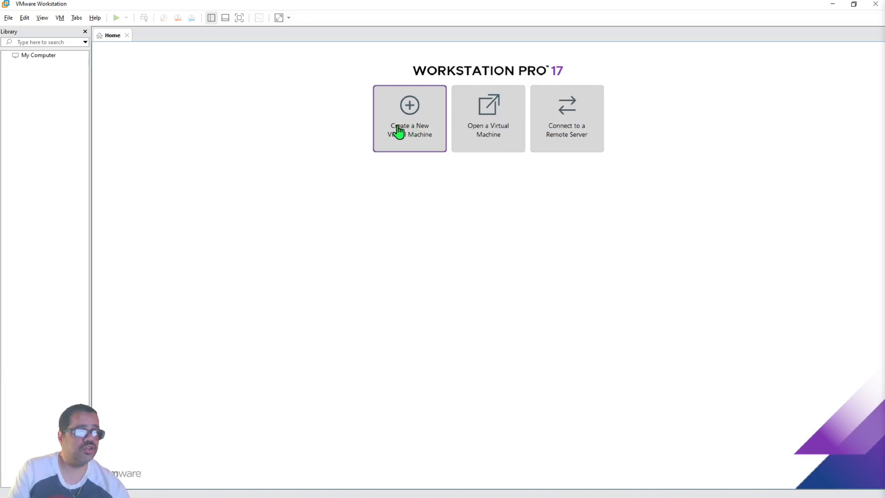
# Start a Typical new virtual machine with OS install later, guest Apple macOS 13.
pyautogui.click(417, 132)
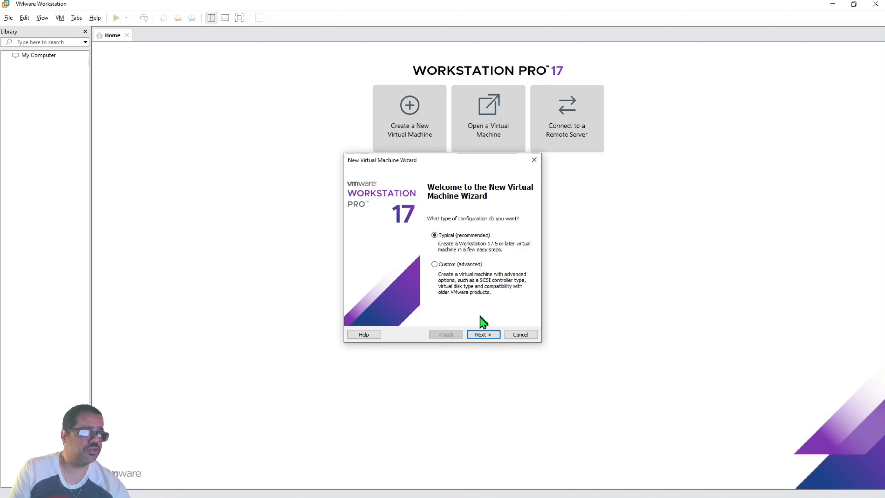
pyautogui.click(486, 335)
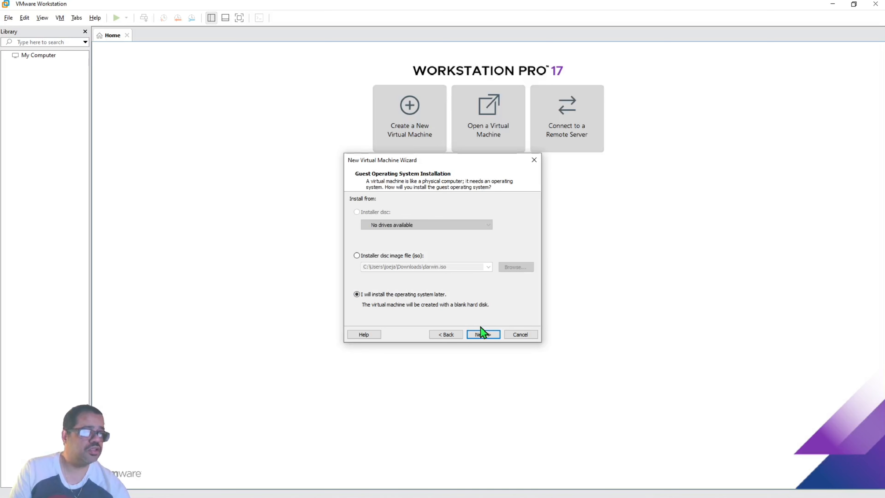
pyautogui.click(484, 335)
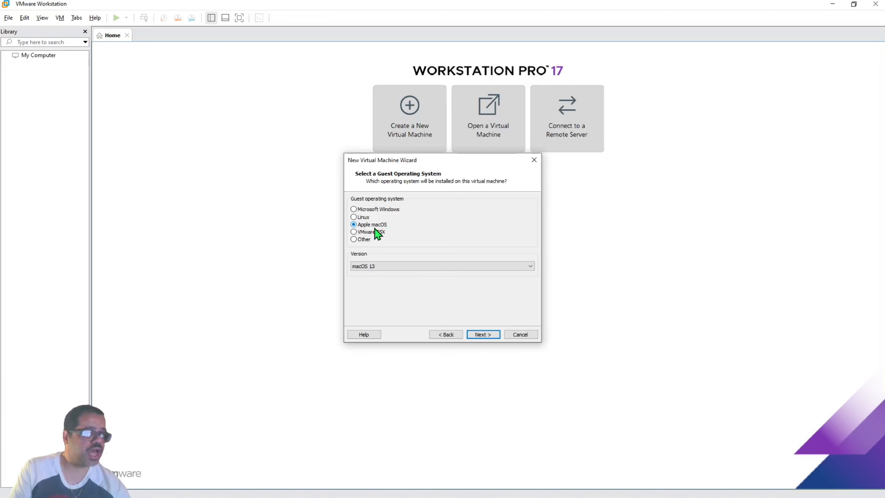
pyautogui.click(499, 271)
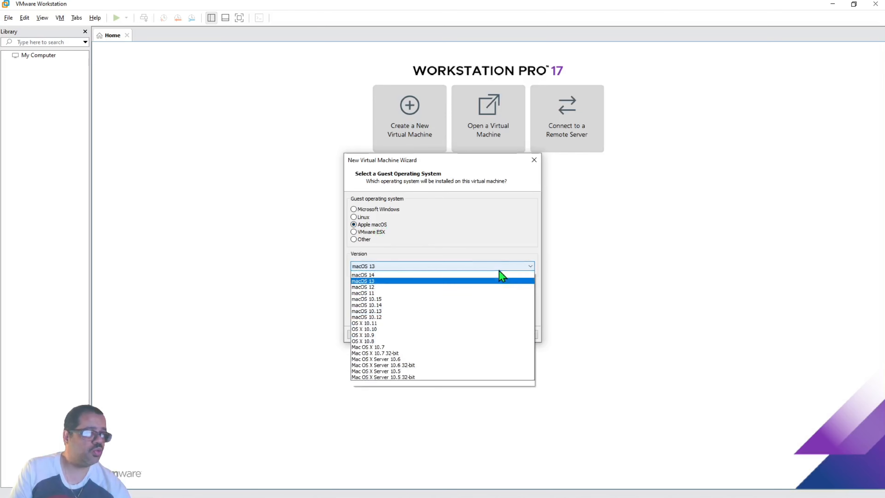
pyautogui.click(442, 288)
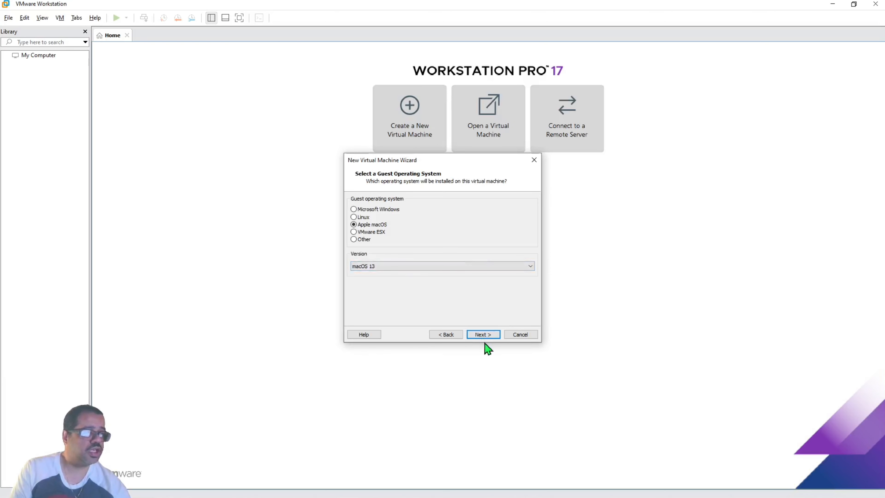
pyautogui.click(484, 334)
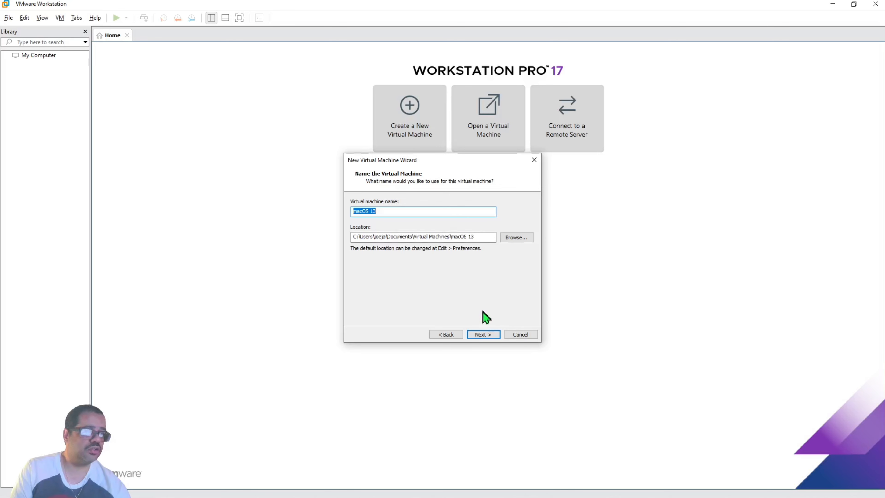
# Keep the macOS 13 name, give it a 300 GB single-file disk, and finish the wizard.
pyautogui.click(487, 335)
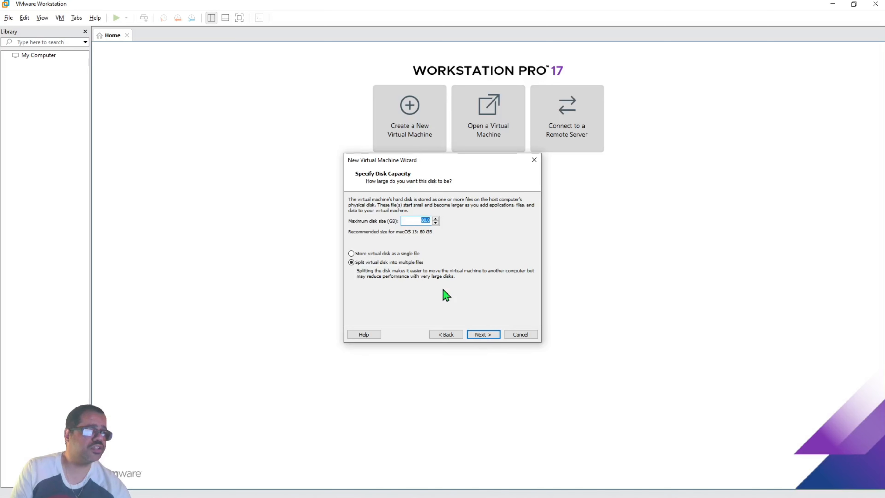
pyautogui.click(364, 253)
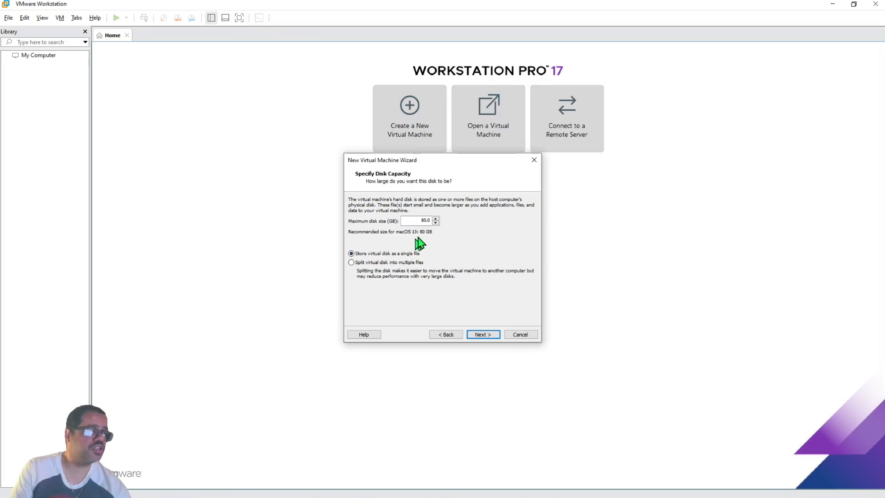
pyautogui.click(425, 222)
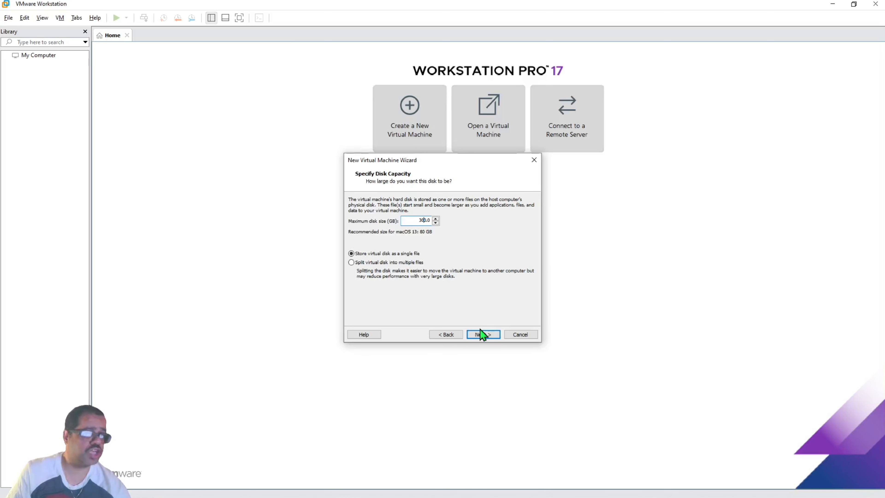
pyautogui.click(484, 336)
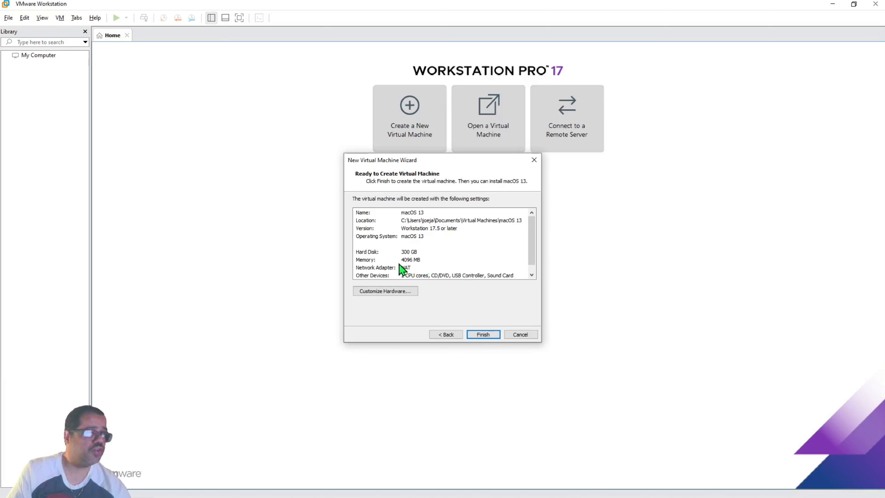
pyautogui.click(483, 334)
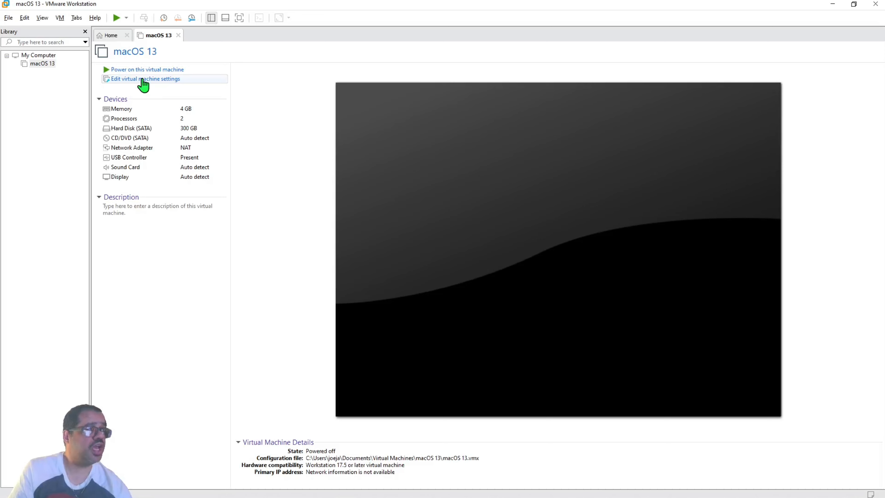
# Set the machine's memory to 24836 MB, then go to the CD/DVD (SATA) settings.
pyautogui.click(142, 81)
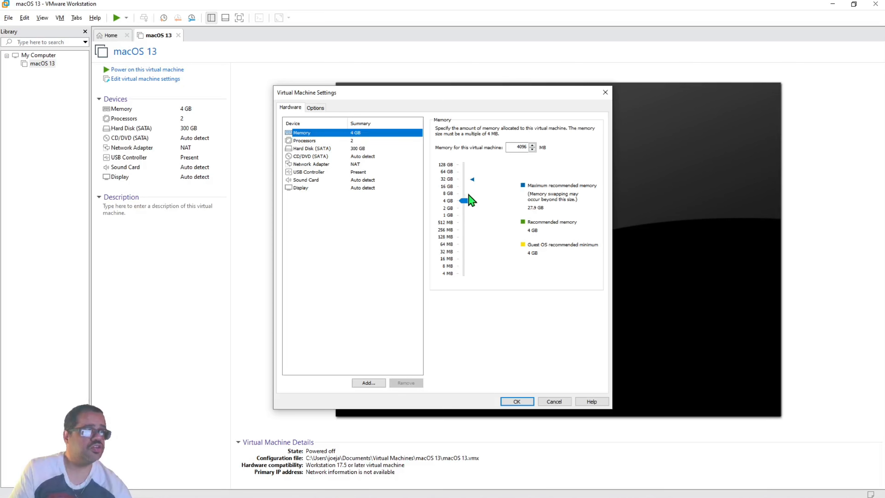
pyautogui.click(464, 201)
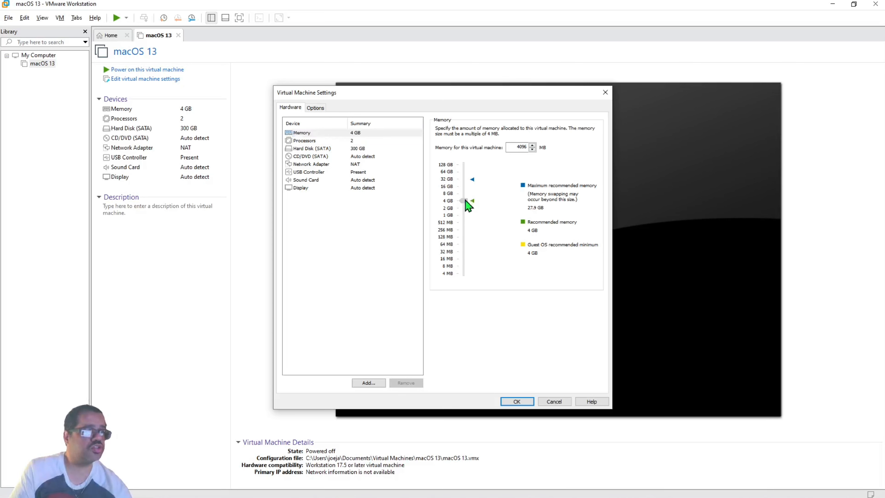
pyautogui.moveTo(466, 202); pyautogui.dragTo(466, 179)
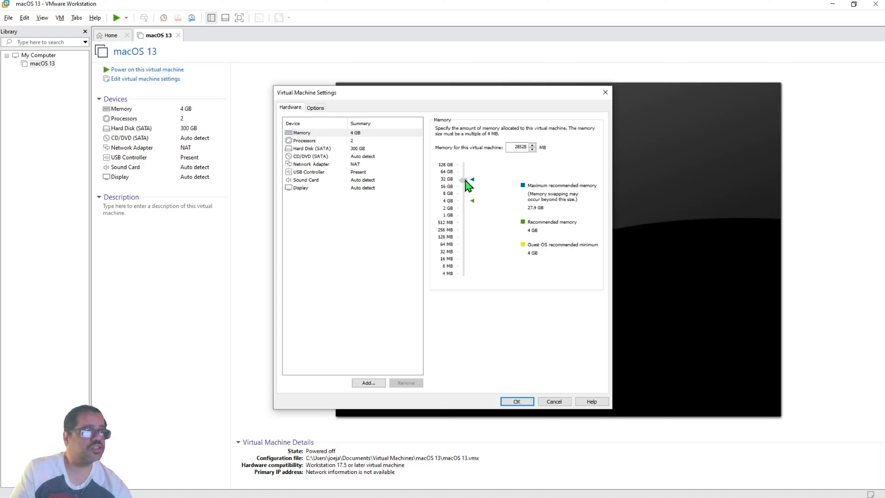
pyautogui.moveTo(466, 180)
pyautogui.mouseDown()
pyautogui.moveTo(467, 197)
pyautogui.moveTo(470, 188)
pyautogui.mouseUp()
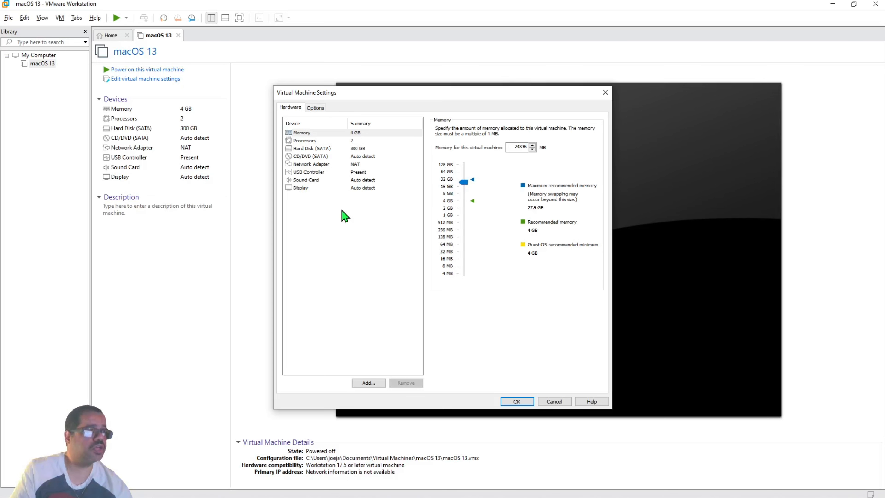
pyautogui.click(363, 142)
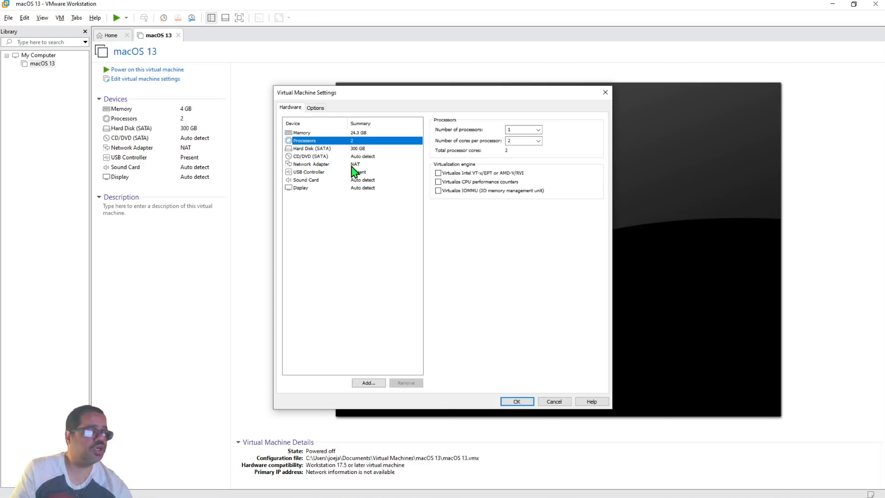
pyautogui.click(361, 158)
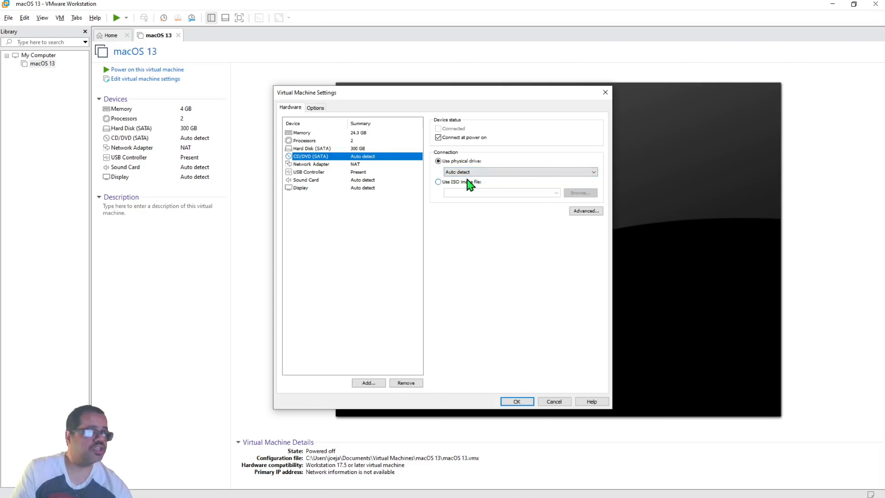
# Point the CD/DVD drive at the macOS Ventura ISO in Downloads and save the settings.
pyautogui.click(439, 183)
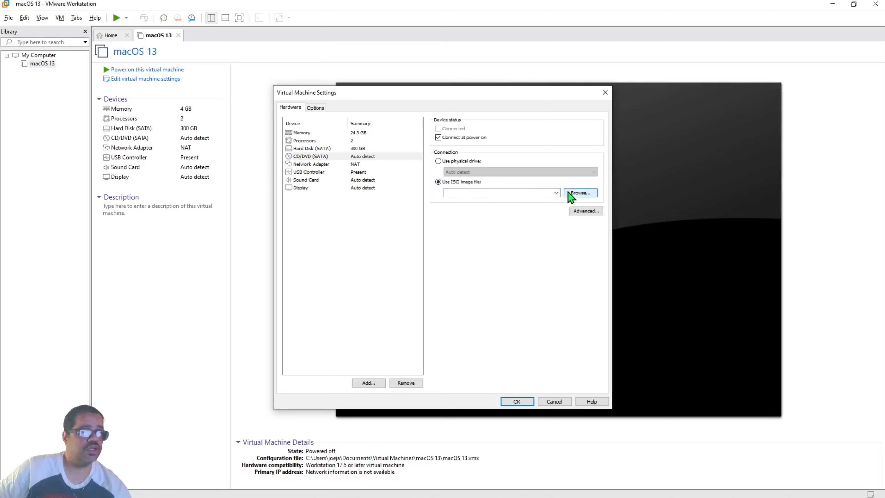
pyautogui.click(574, 193)
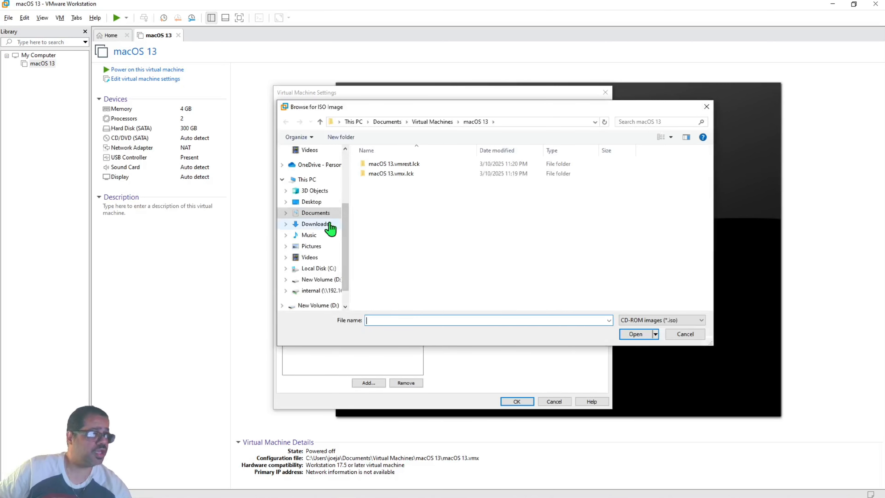
pyautogui.click(330, 226)
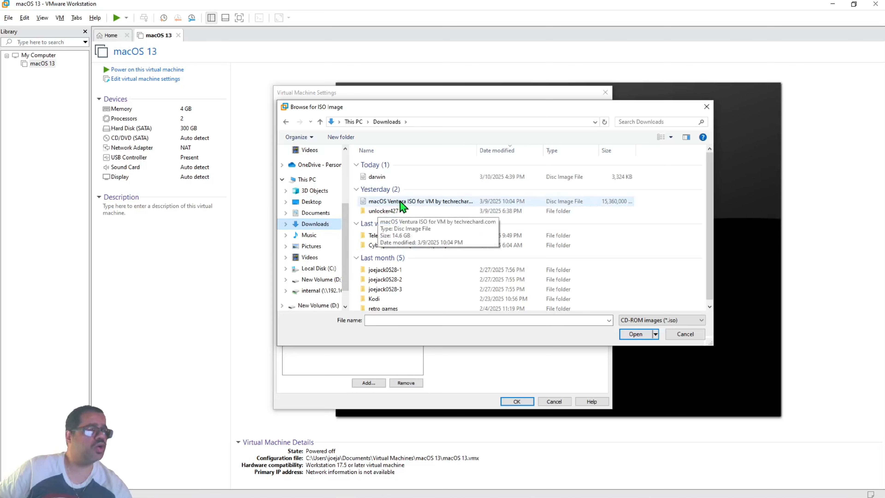
pyautogui.click(439, 206)
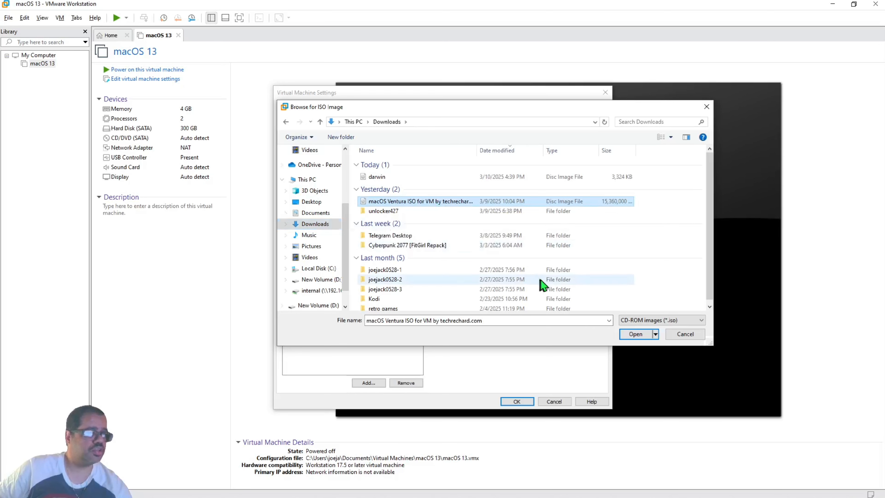
pyautogui.click(627, 334)
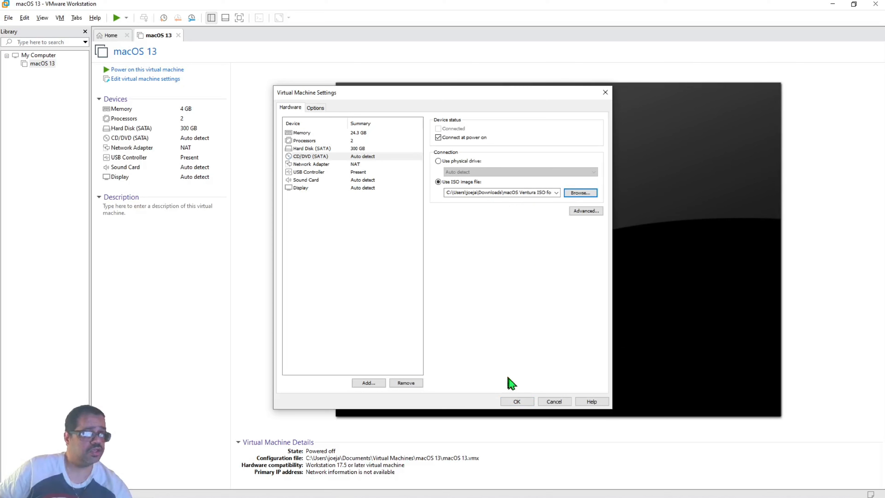
pyautogui.click(529, 399)
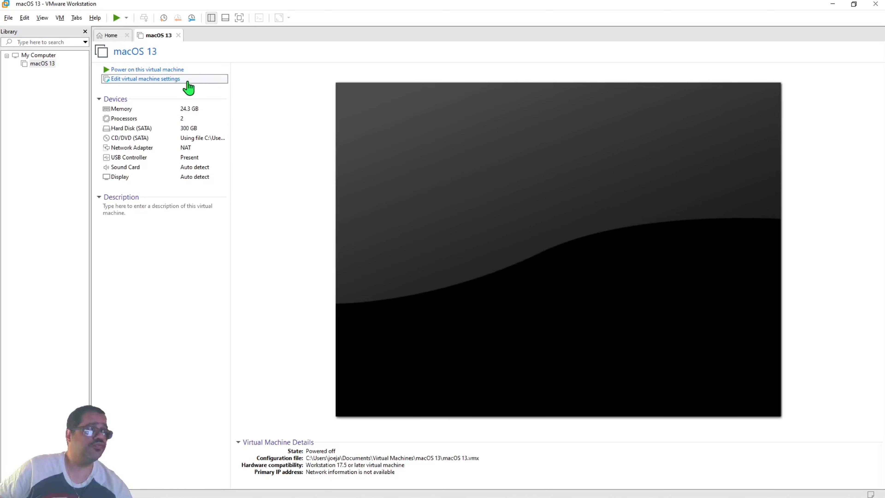
# Open the macOS 13 .vmx file from Virtual Machines\macOS 13 in Notepad.
pyautogui.click(187, 80)
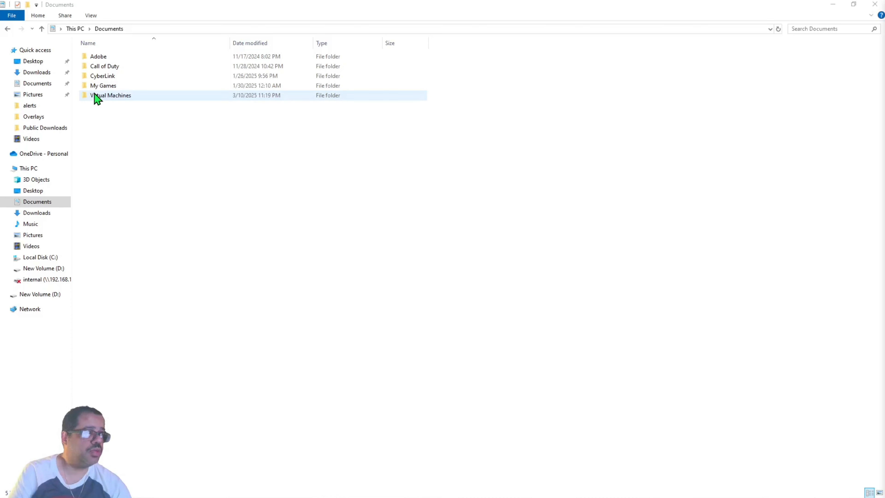
pyautogui.doubleClick(114, 98)
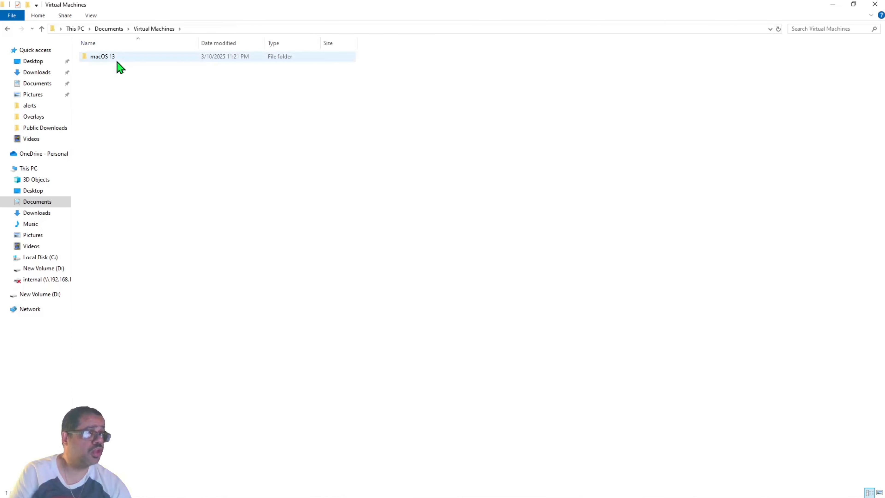
pyautogui.doubleClick(117, 62)
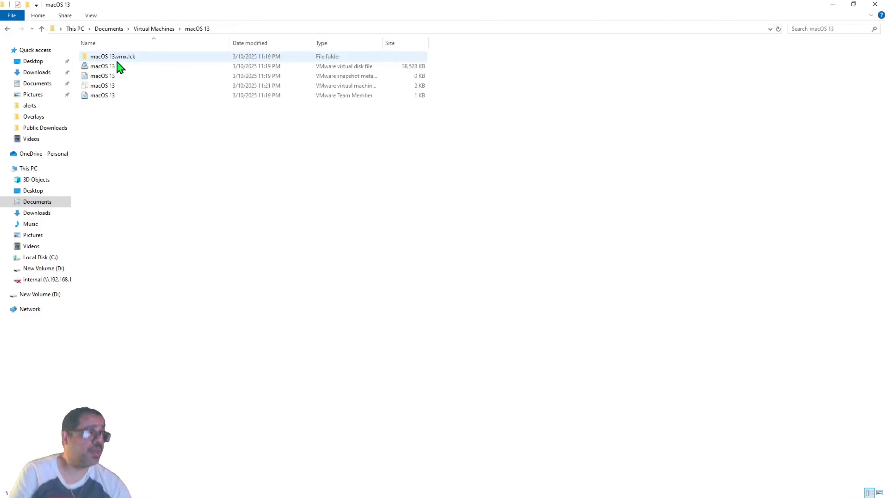
pyautogui.rightClick(126, 87)
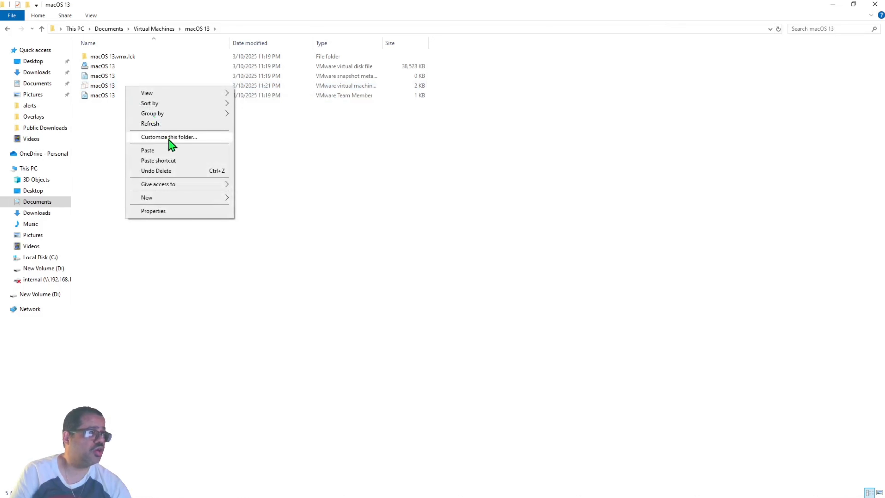
pyautogui.click(114, 88)
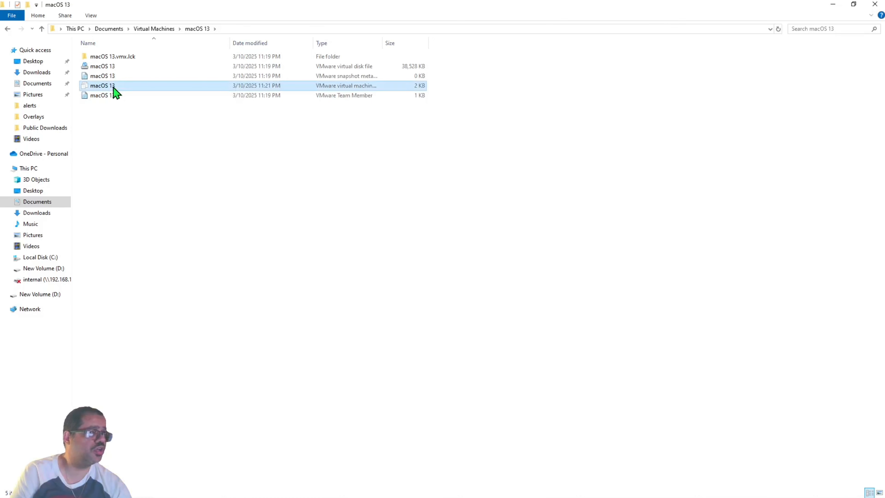
pyautogui.rightClick(113, 87)
pyautogui.moveTo(178, 157)
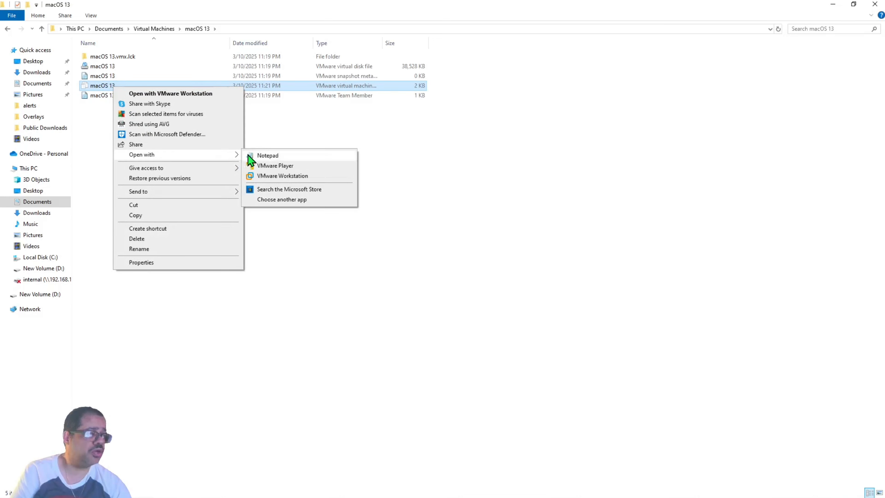
pyautogui.click(340, 372)
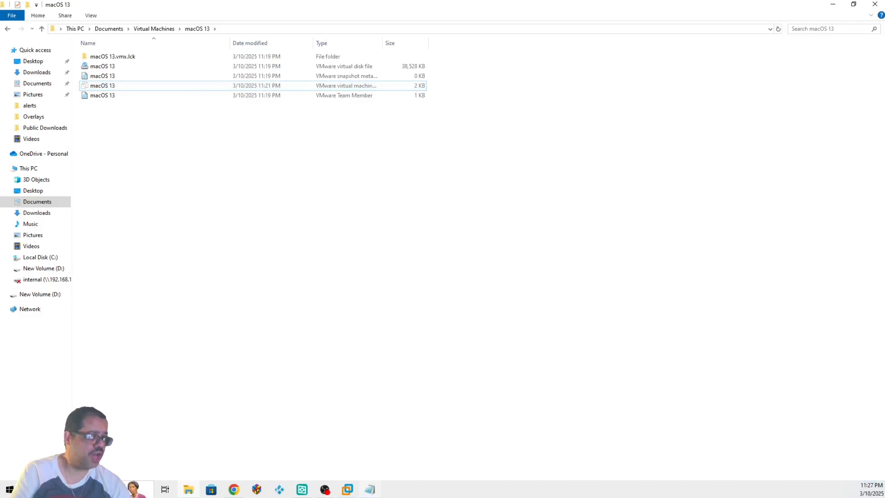
# Append the line smc.version="0" to the end of the configuration file.
pyautogui.click(366, 493)
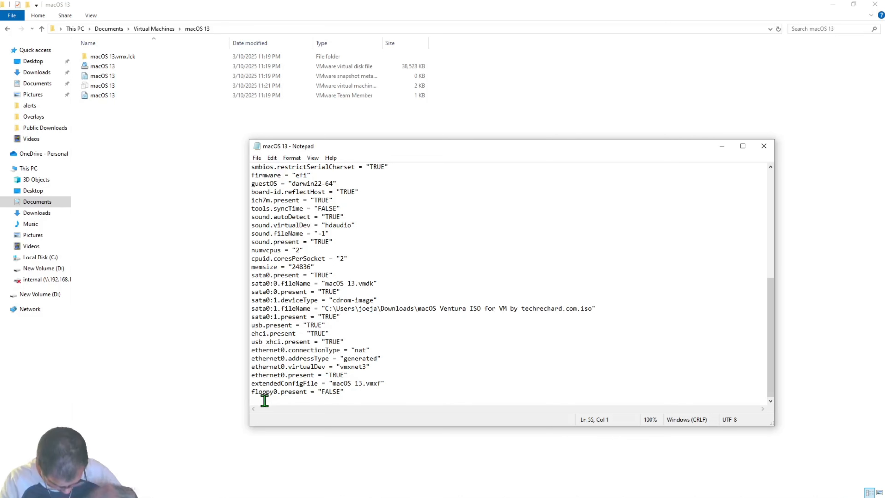
pyautogui.write('s')
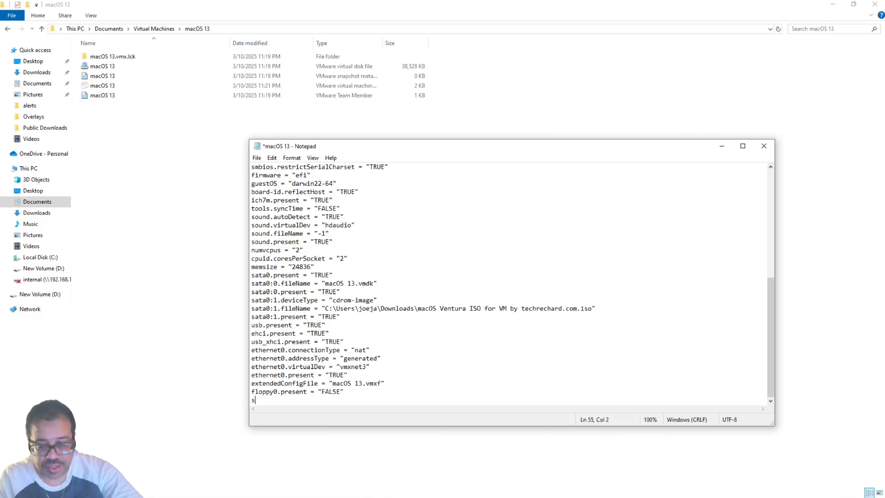
pyautogui.write('mc')
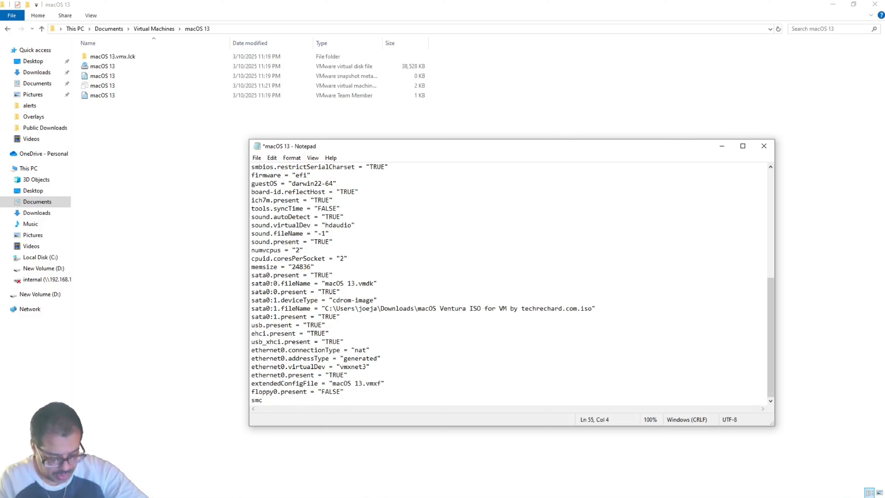
pyautogui.write('.')
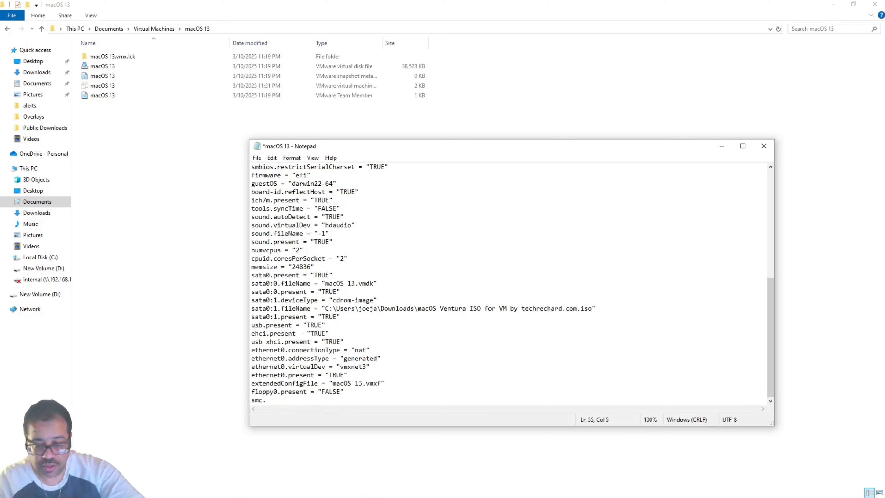
pyautogui.write('version')
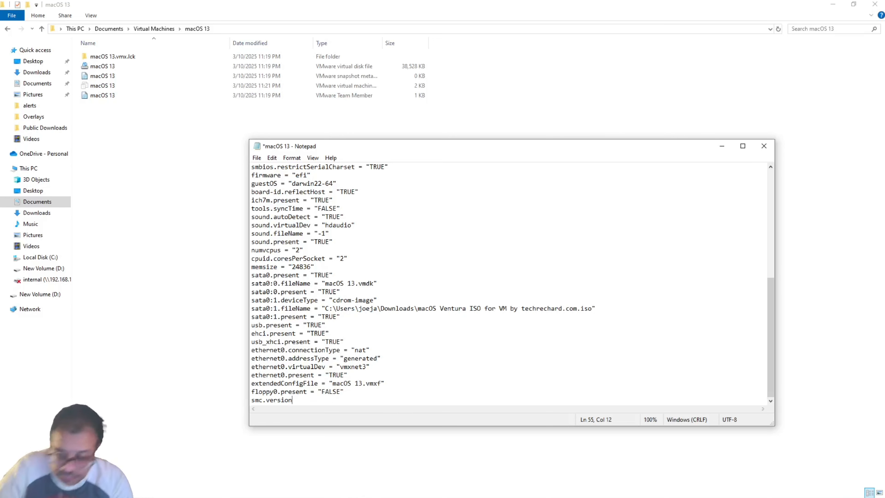
pyautogui.write('=')
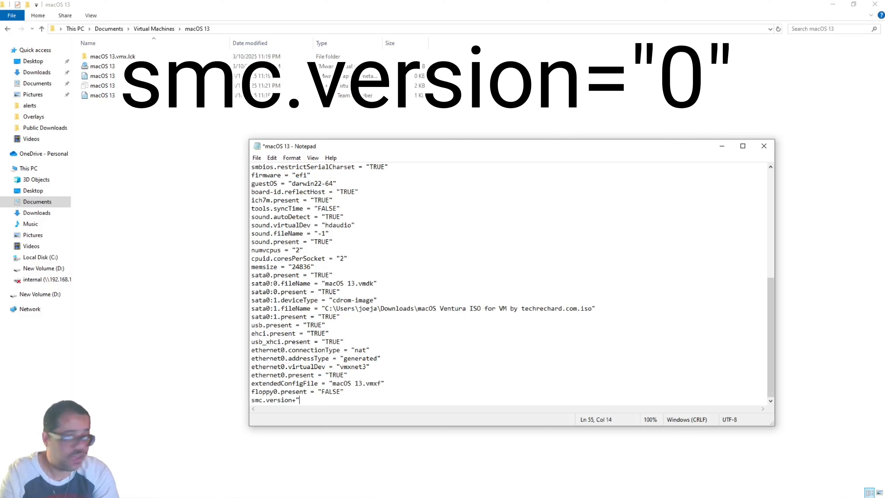
pyautogui.write('"0')
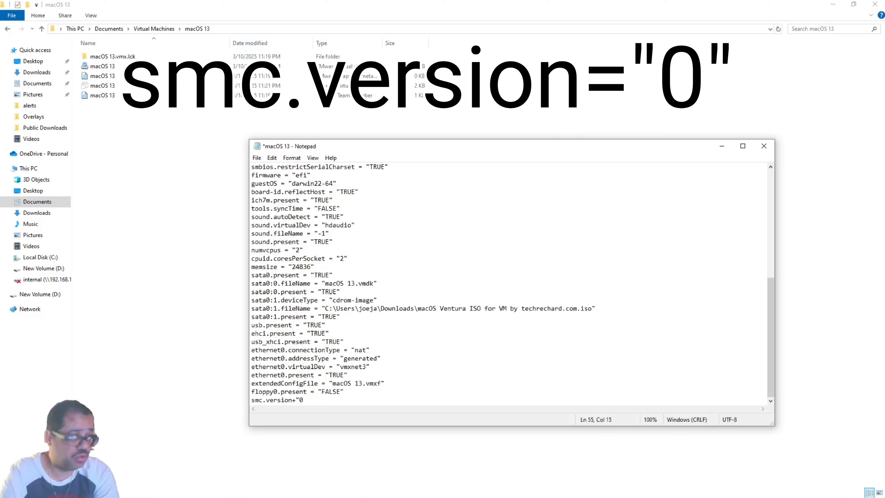
pyautogui.write('"')
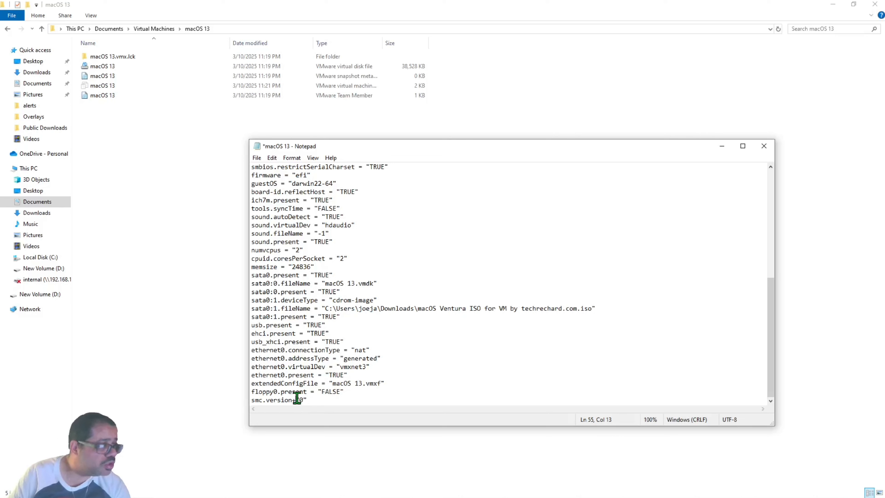
pyautogui.press('BackSpace')
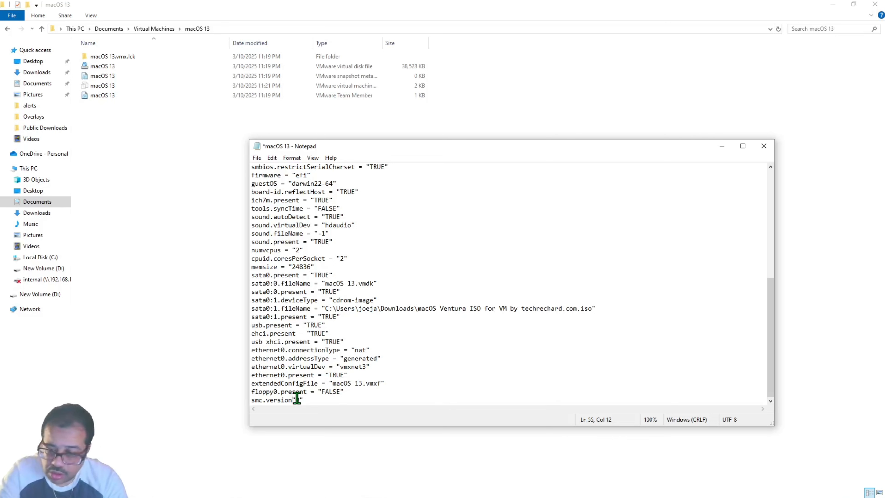
pyautogui.write('=')
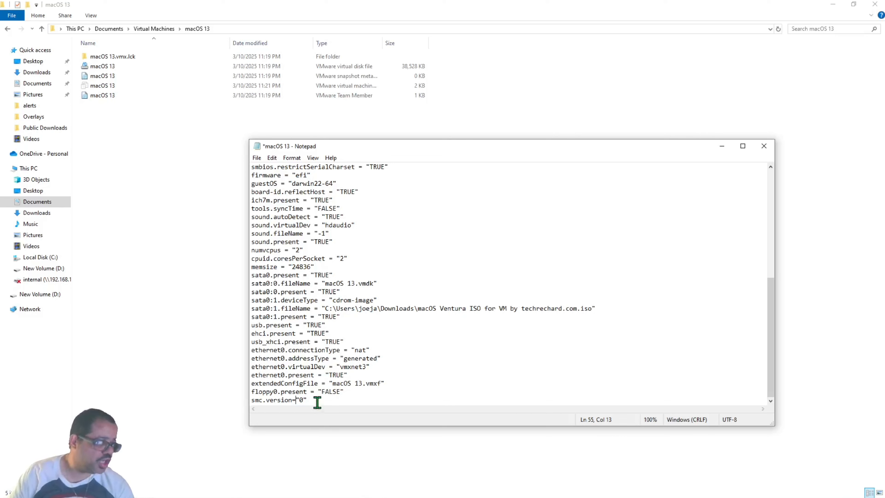
pyautogui.moveTo(315, 400); pyautogui.dragTo(248, 403)
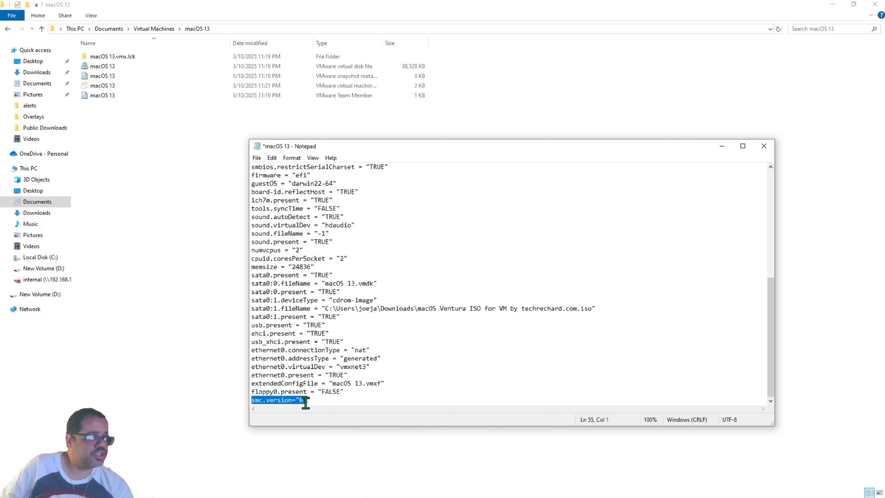
pyautogui.click(440, 391)
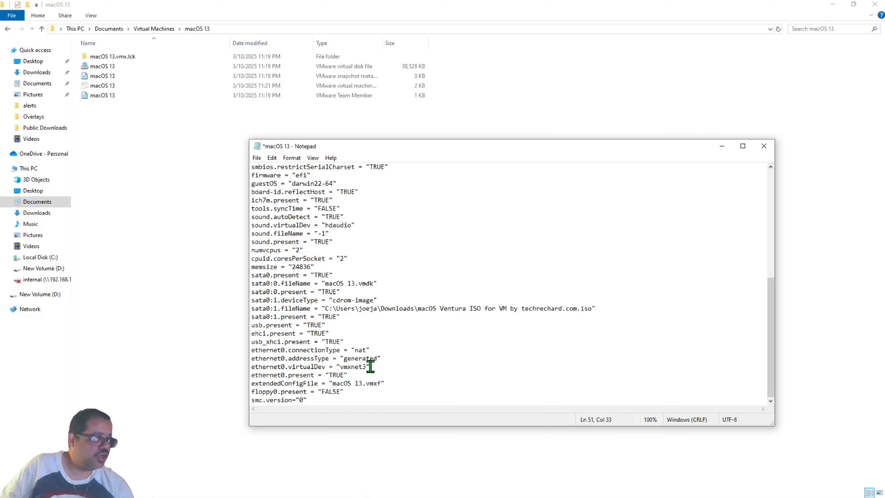
# Check the ethernet0.virtualDev "vmxnet3" value, then close the edited file in Notepad.
pyautogui.moveTo(371, 366); pyautogui.dragTo(335, 366)
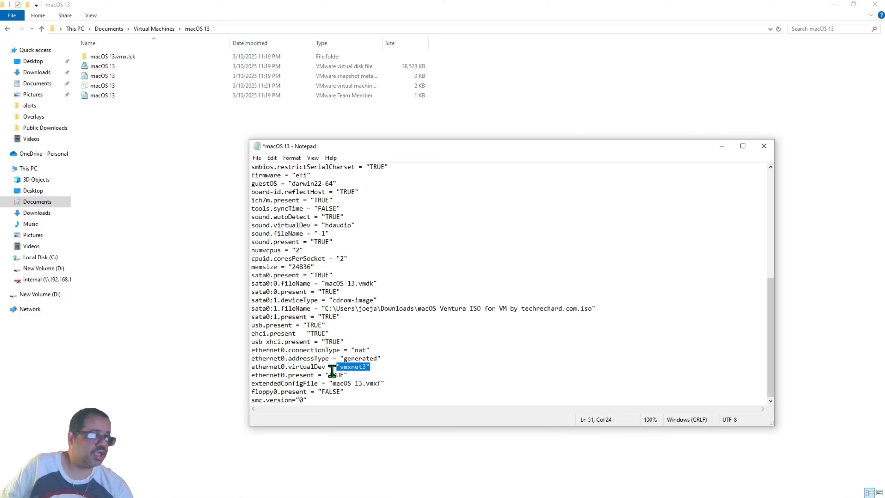
pyautogui.click(423, 363)
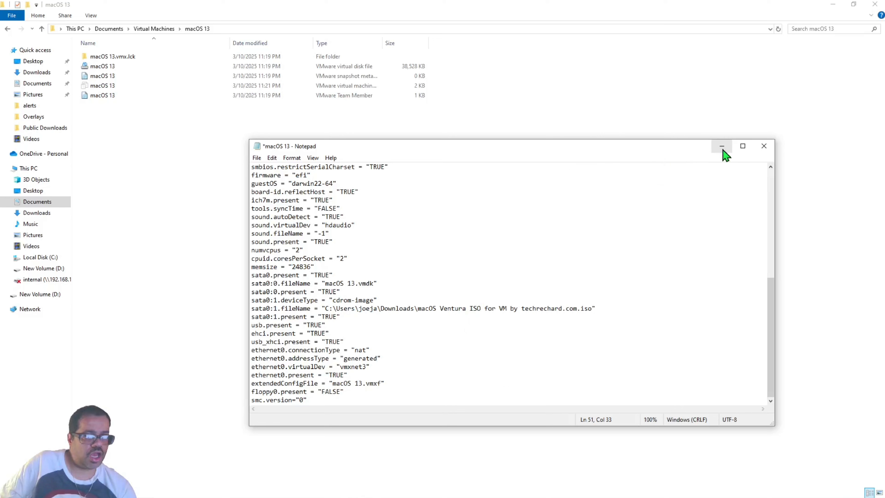
pyautogui.click(762, 150)
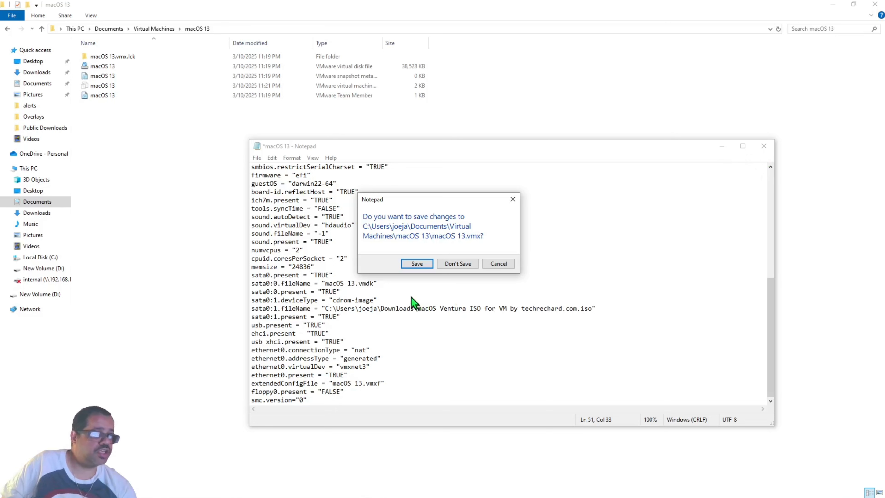
# Save the changes to macOS 13.vmx.
pyautogui.click(416, 264)
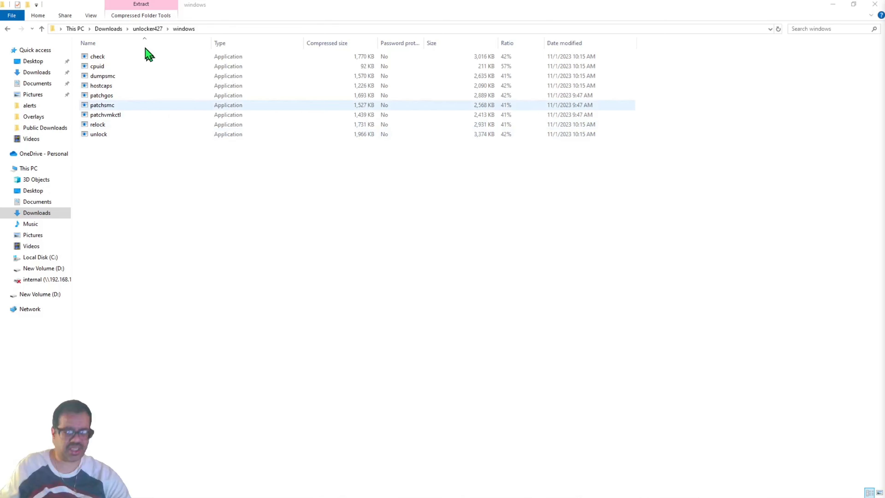
# Run the unlock program from unlocker427\windows, running it unextracted and past the security warning.
pyautogui.doubleClick(116, 132)
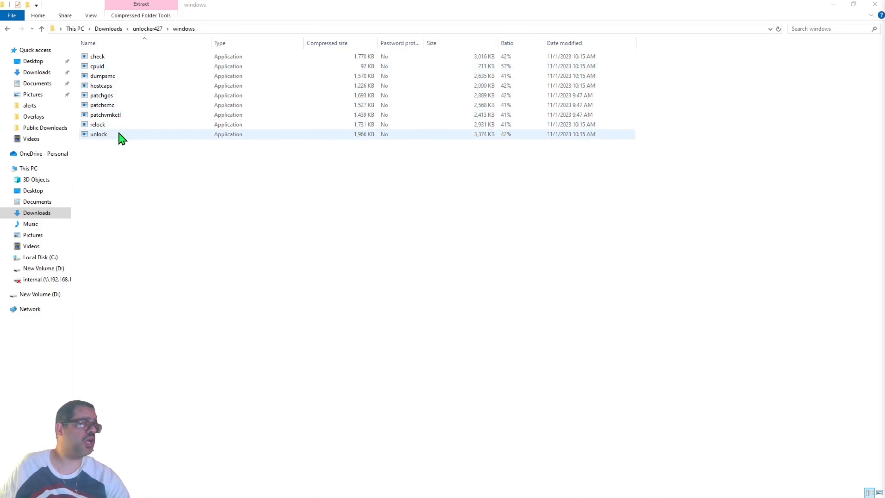
pyautogui.doubleClick(124, 135)
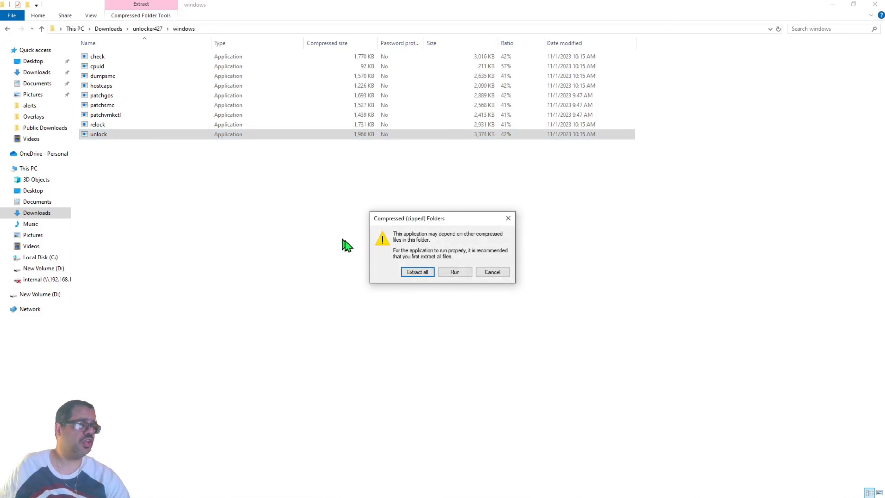
pyautogui.click(453, 275)
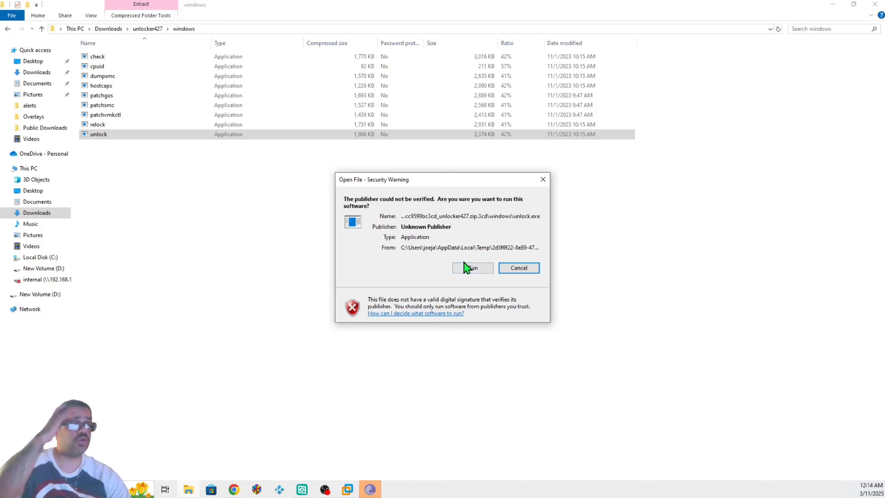
pyautogui.click(469, 272)
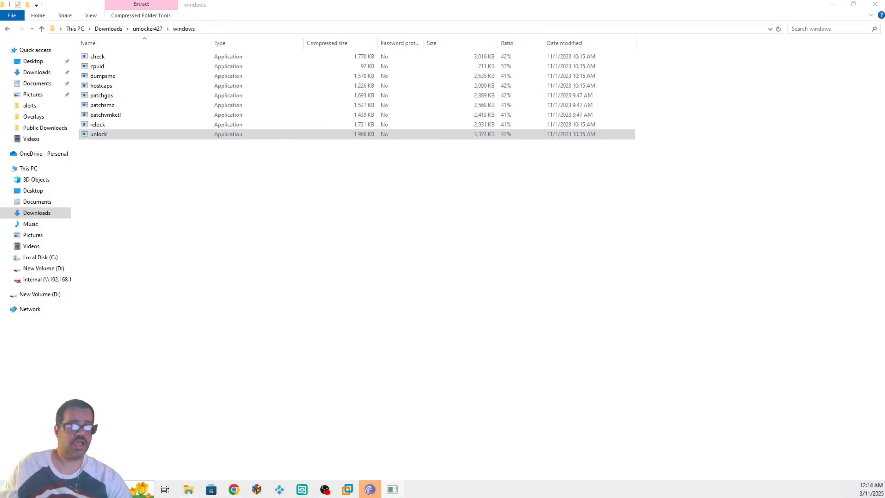
# Move the unlock.exe console into view and close it after its 'Aborting patching' message.
pyautogui.moveTo(884, 96); pyautogui.dragTo(332, 128)
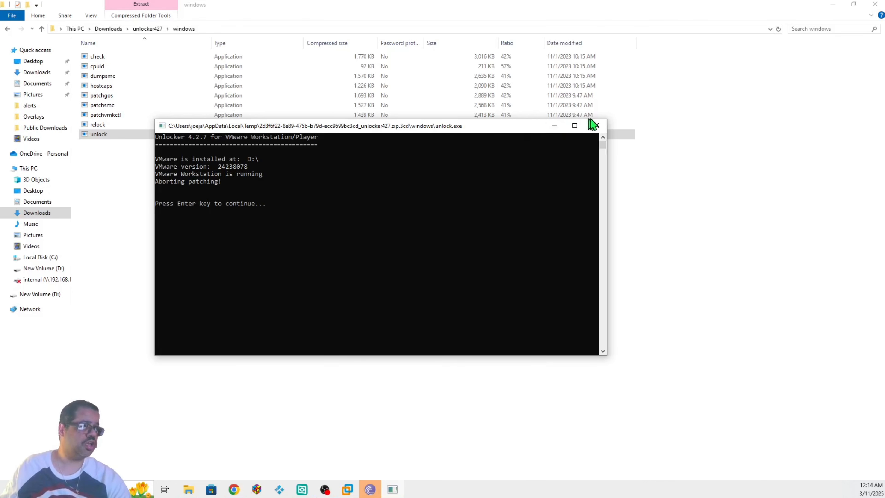
pyautogui.click(597, 126)
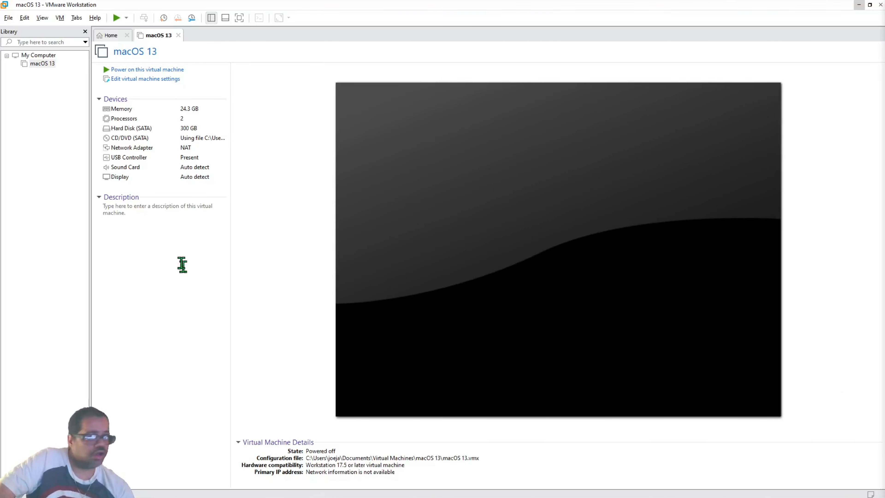
# Power on the macOS 13 VM and continue past the Language screen with English selected.
pyautogui.click(141, 69)
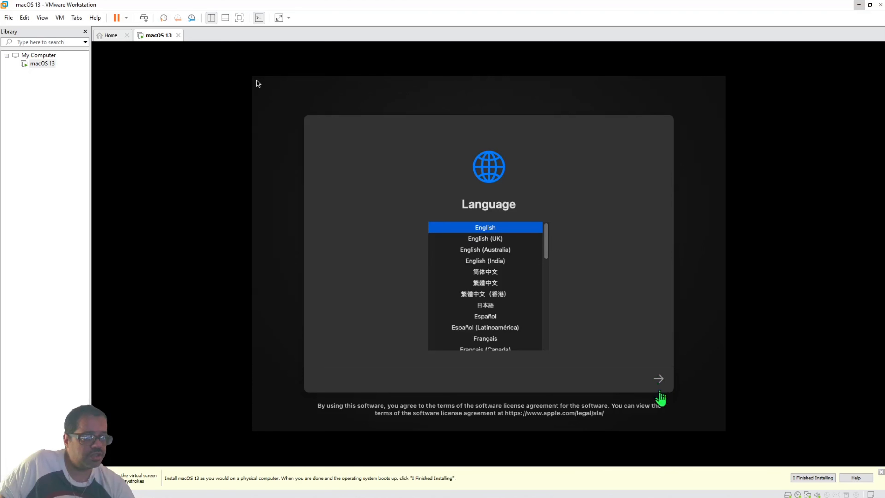
pyautogui.click(657, 378)
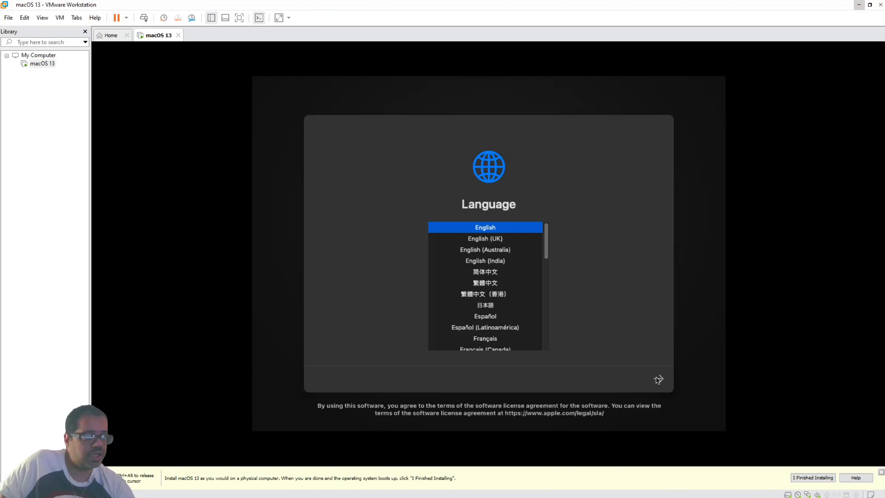
pyautogui.click(656, 377)
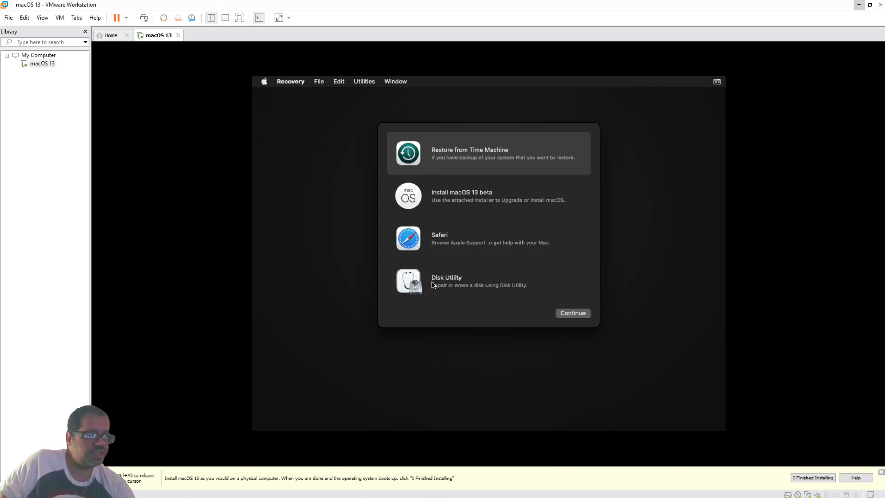
# Pick Disk Utility from the macOS Recovery options and continue into it.
pyautogui.click(457, 279)
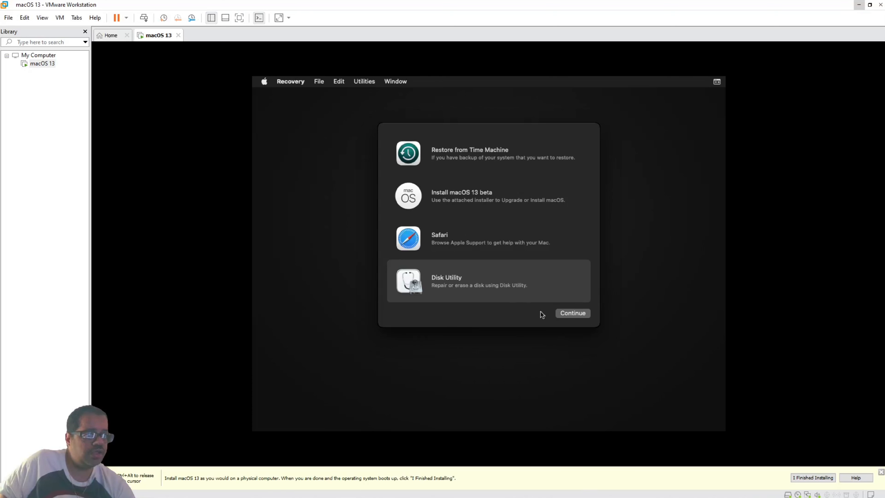
pyautogui.click(568, 313)
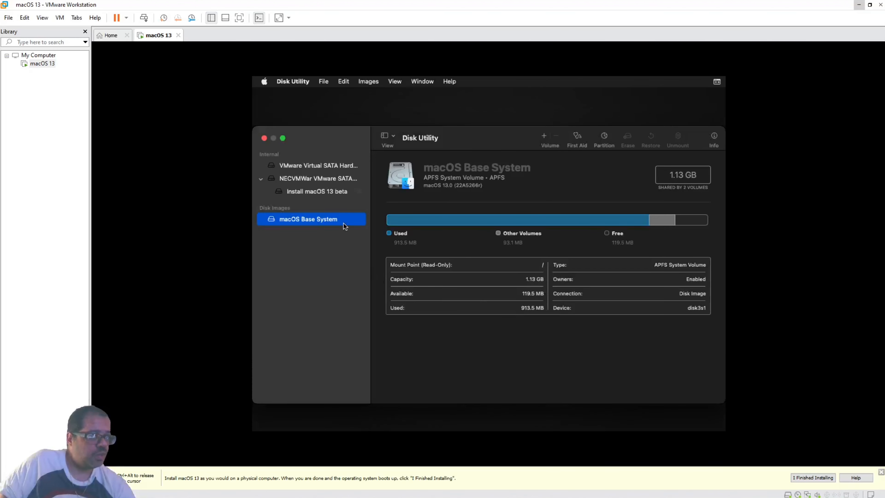
# Select the 322.12 GB VMware Virtual SATA Hard Drive Media and bring up its Erase sheet.
pyautogui.click(298, 166)
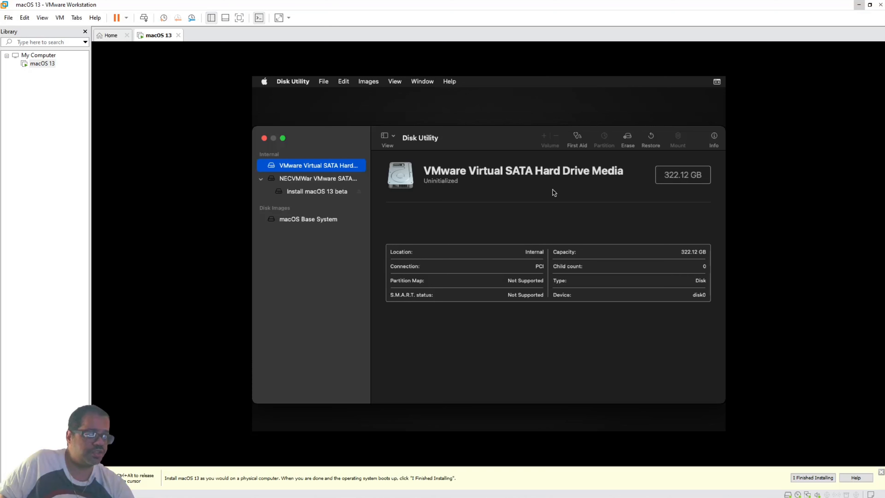
pyautogui.click(627, 138)
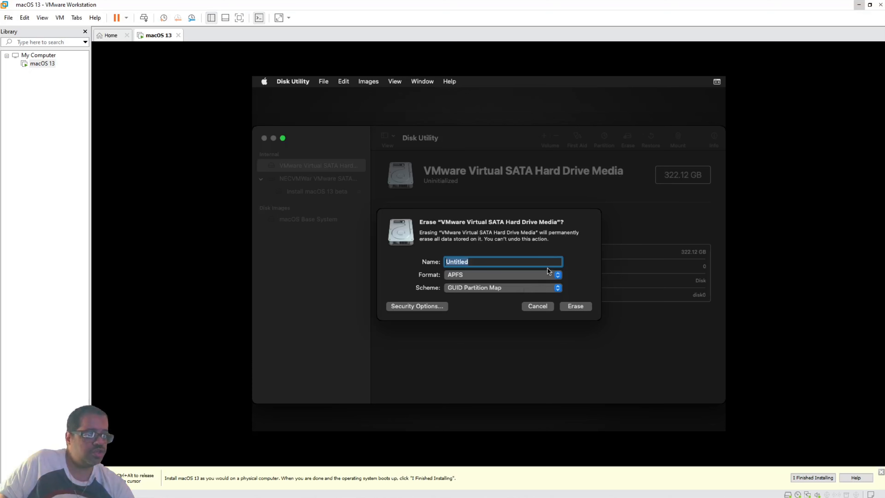
# Erase the virtual SATA disk as Mac OS Extended (Journaled), creating the Untitled volume.
pyautogui.click(558, 276)
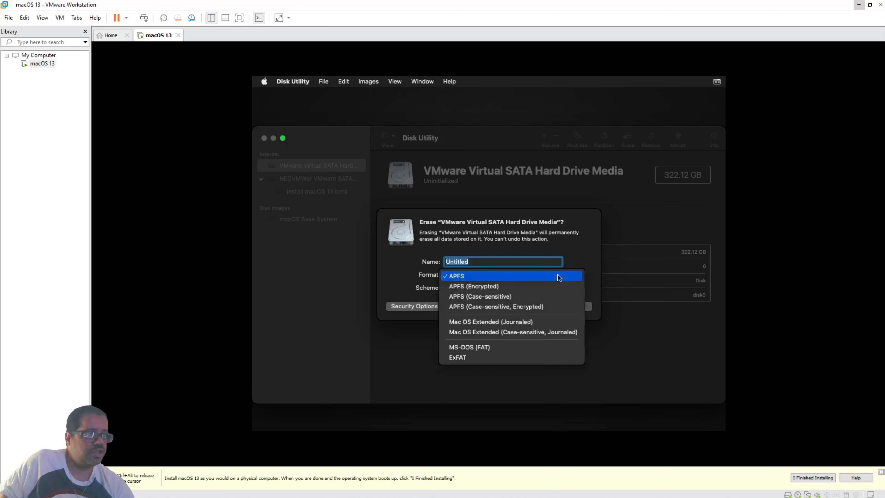
pyautogui.click(559, 321)
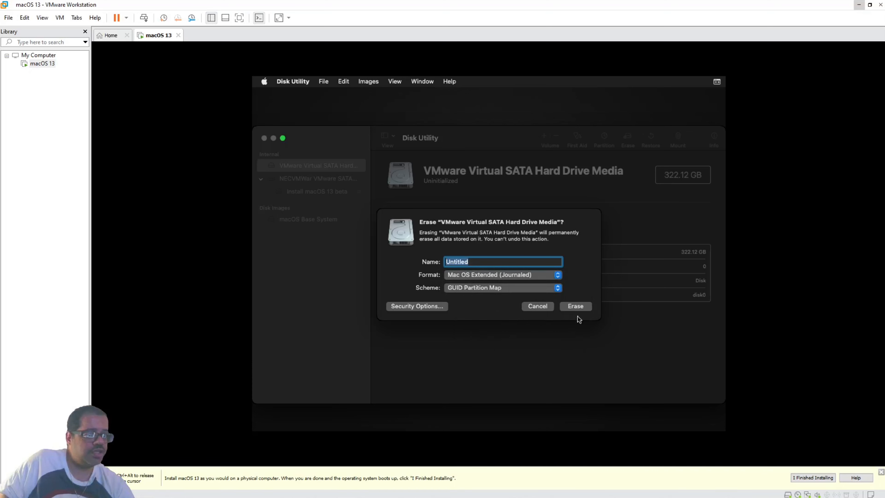
pyautogui.click(576, 306)
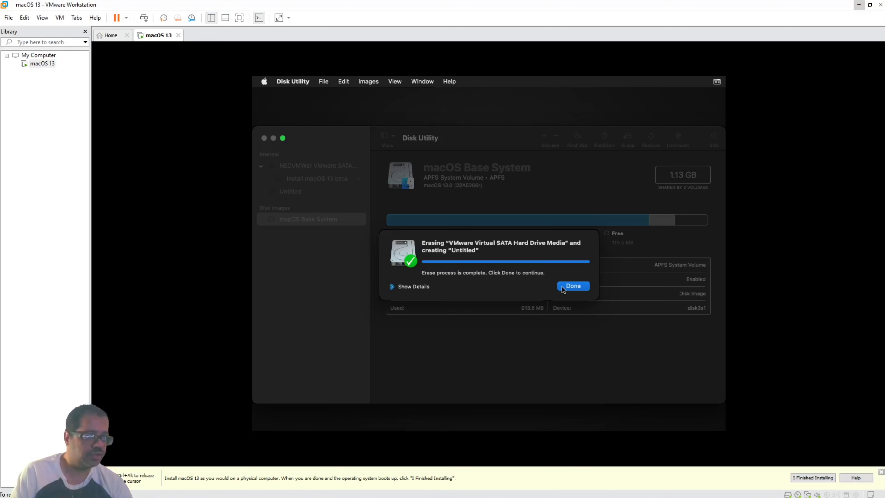
pyautogui.click(574, 286)
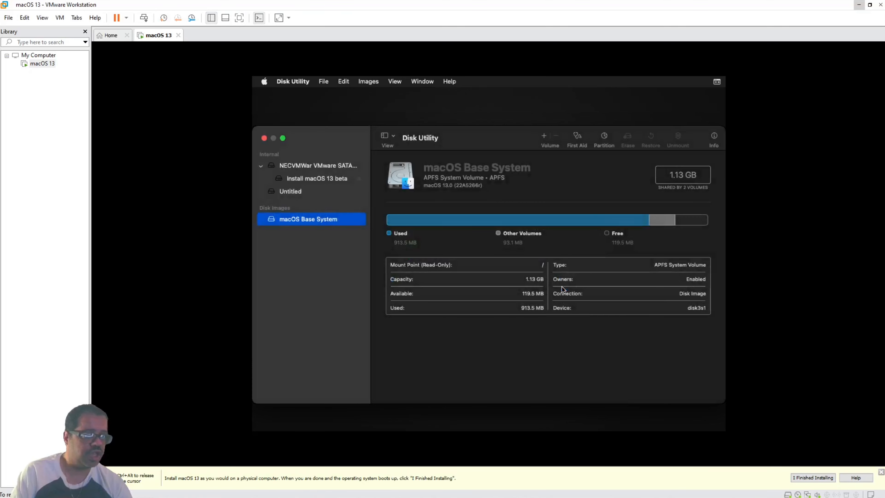
# Quit Disk Utility and start the Install macOS 13 beta option from Recovery.
pyautogui.click(264, 139)
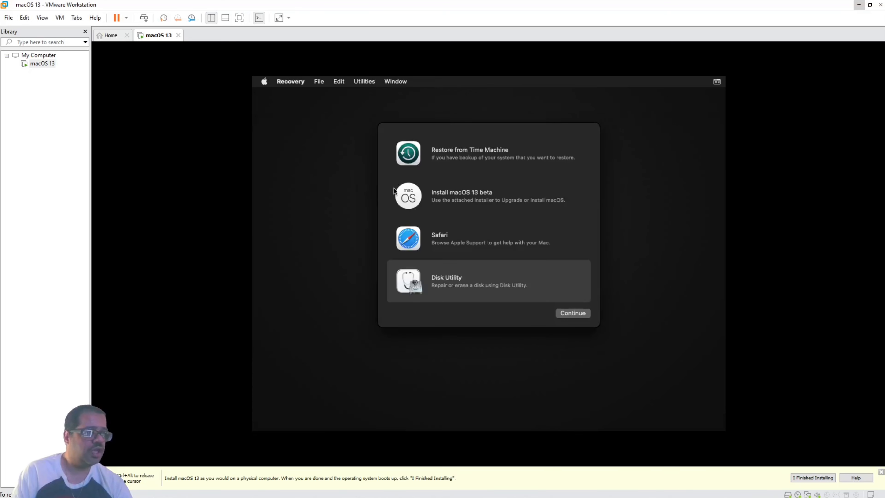
pyautogui.click(447, 200)
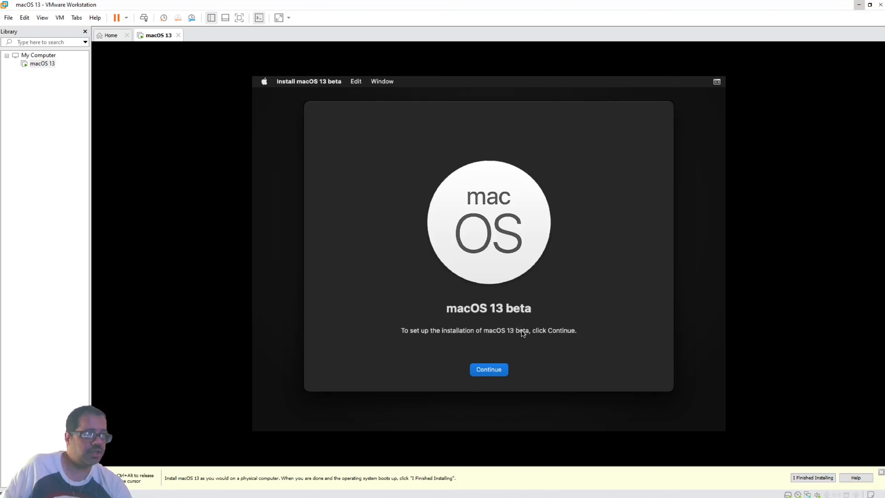
pyautogui.click(499, 373)
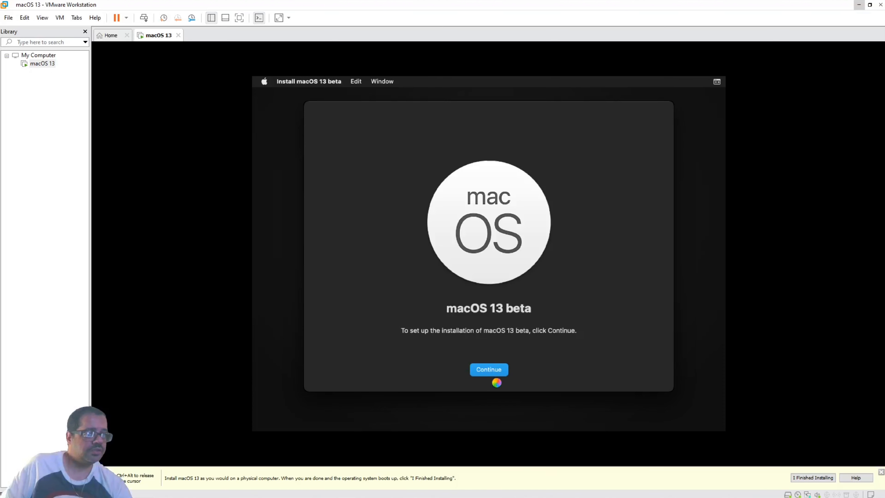
# Agree to the macOS 13 beta software license and confirm the agreement.
pyautogui.click(796, 477)
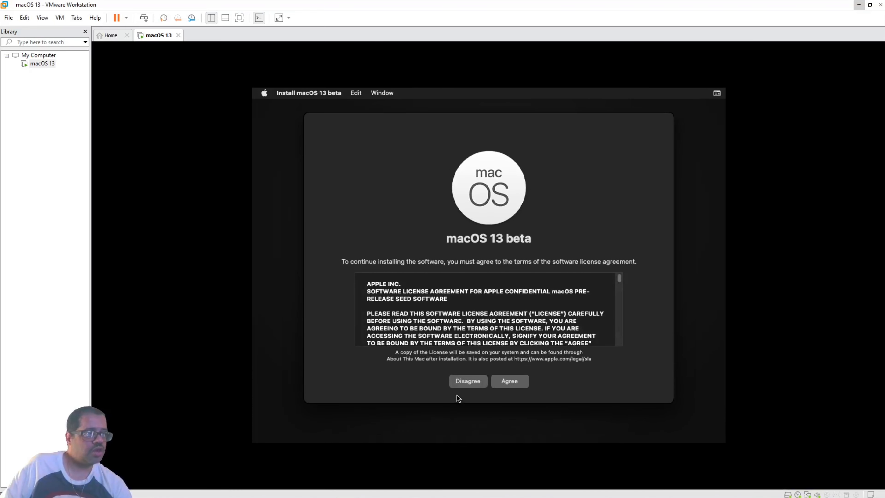
pyautogui.click(503, 381)
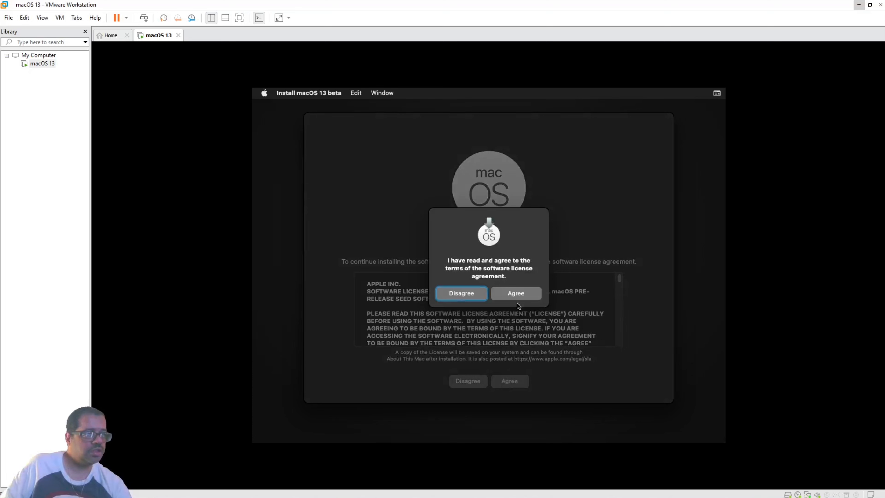
pyautogui.click(520, 296)
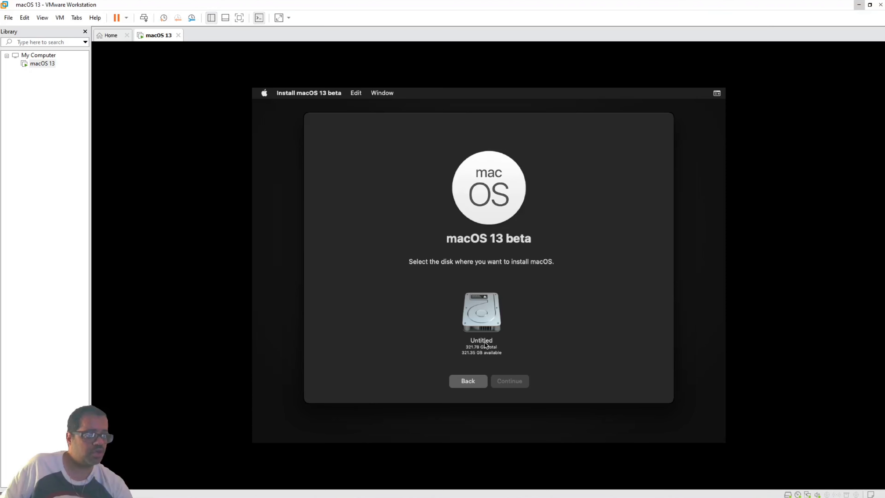
# Choose the Untitled disk as the target and install macOS 13 beta onto it.
pyautogui.click(486, 317)
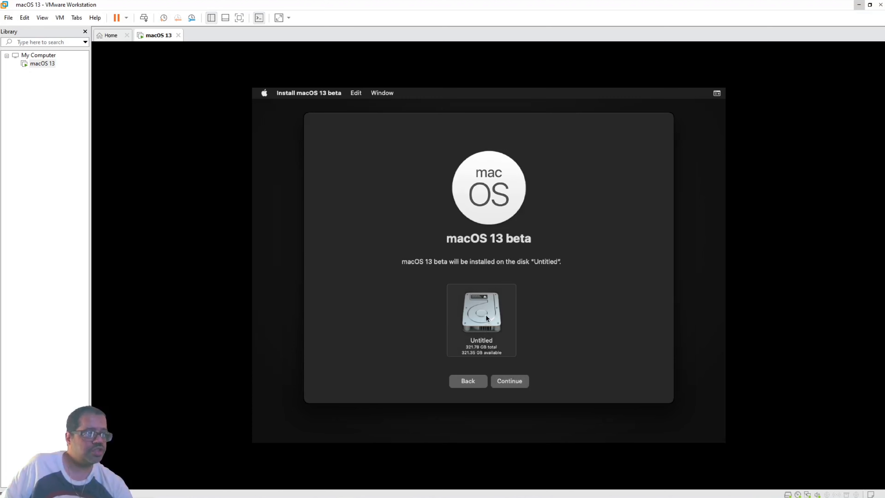
pyautogui.click(510, 384)
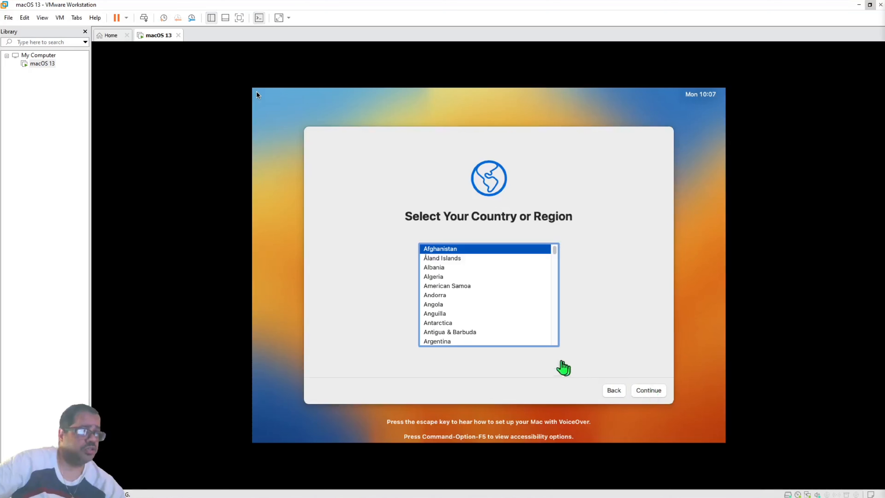
# Choose United States from the country or region list and continue.
pyautogui.click(551, 342)
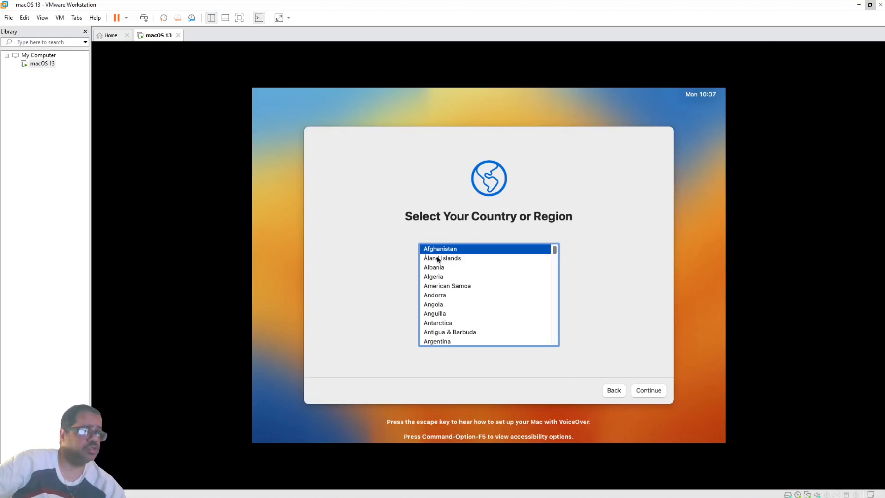
pyautogui.scroll(-5, 436, 255)
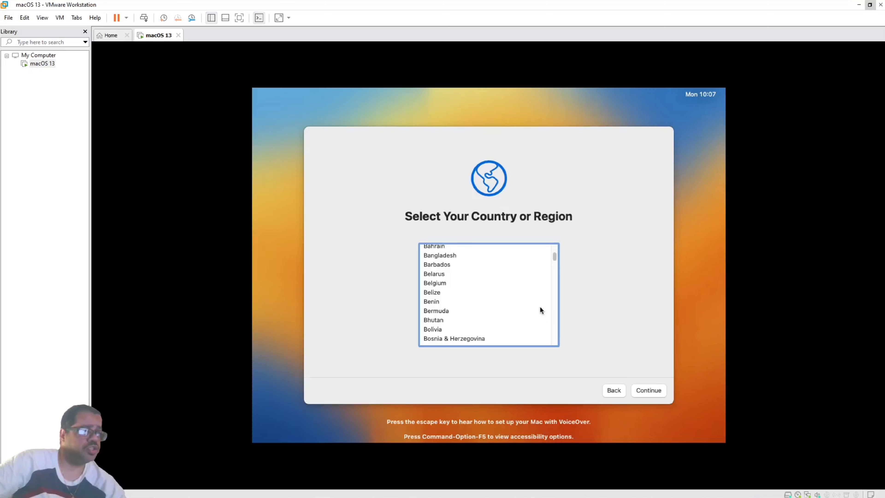
pyautogui.scroll(-1, 487, 319)
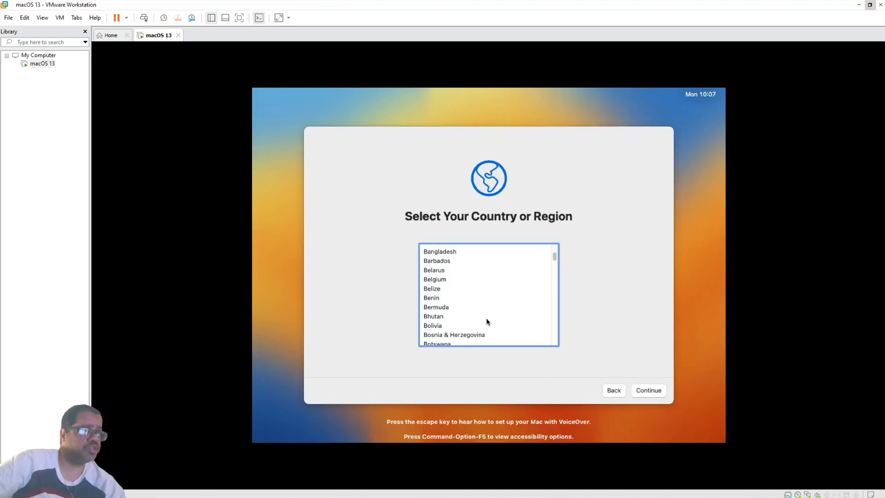
pyautogui.scroll(-3, 487, 319)
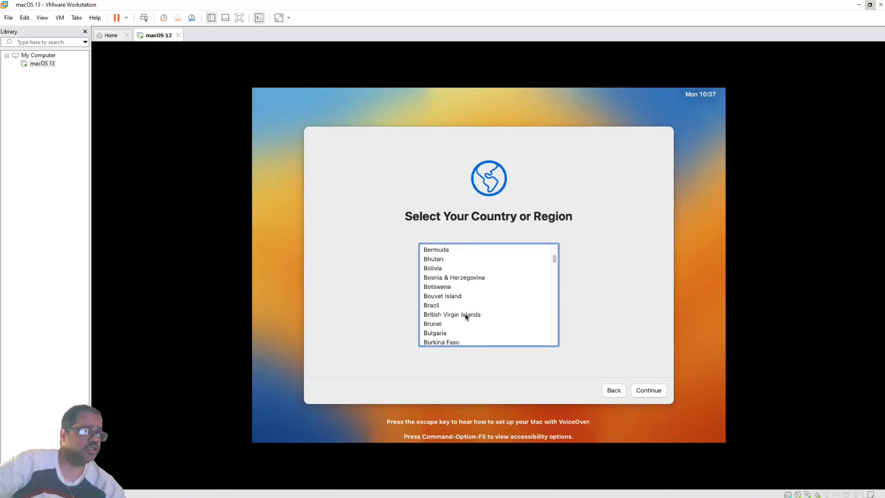
pyautogui.scroll(-5, 465, 316)
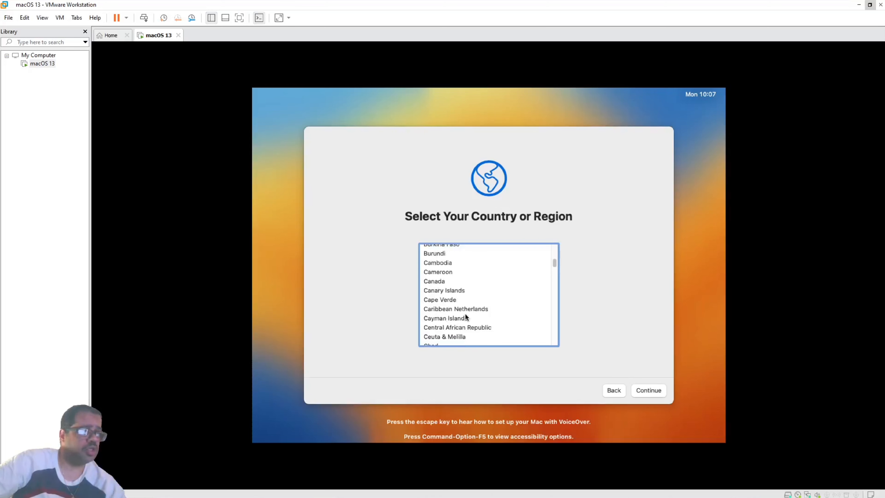
pyautogui.scroll(-5, 466, 316)
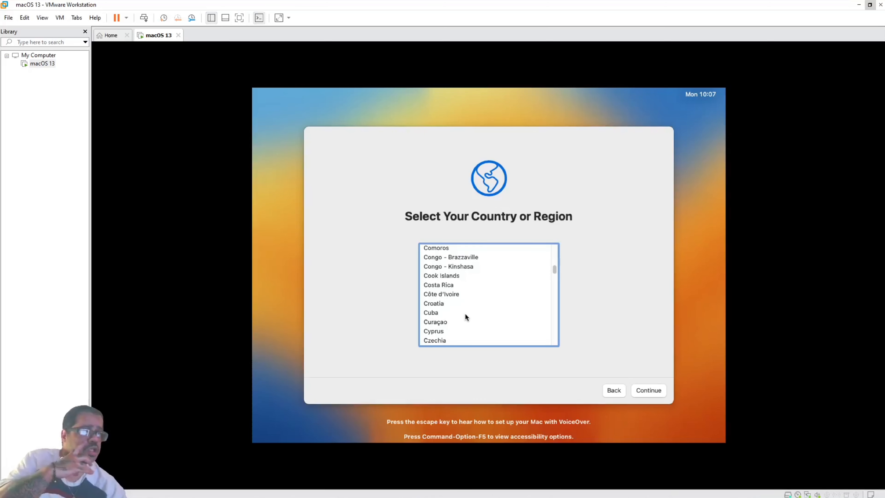
pyautogui.scroll(-2, 464, 310)
pyautogui.scroll(-5, 465, 306)
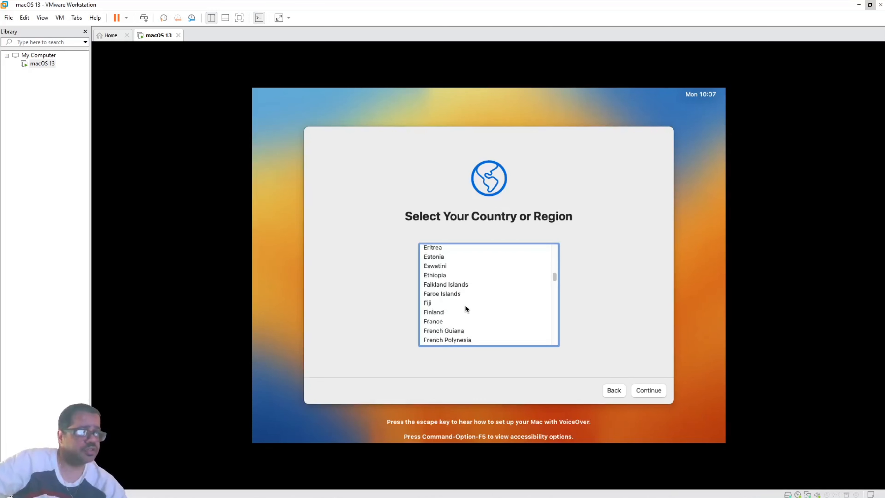
pyautogui.scroll(-5, 466, 308)
pyautogui.scroll(-5, 465, 308)
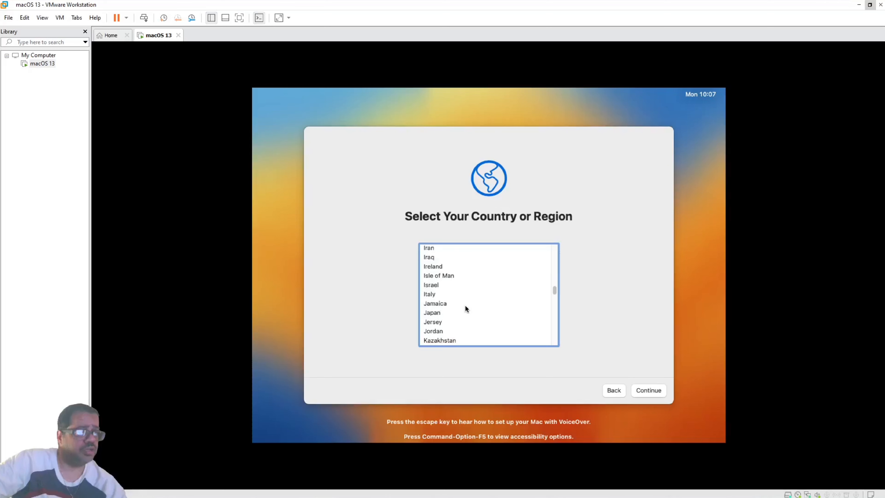
pyautogui.scroll(-5, 464, 306)
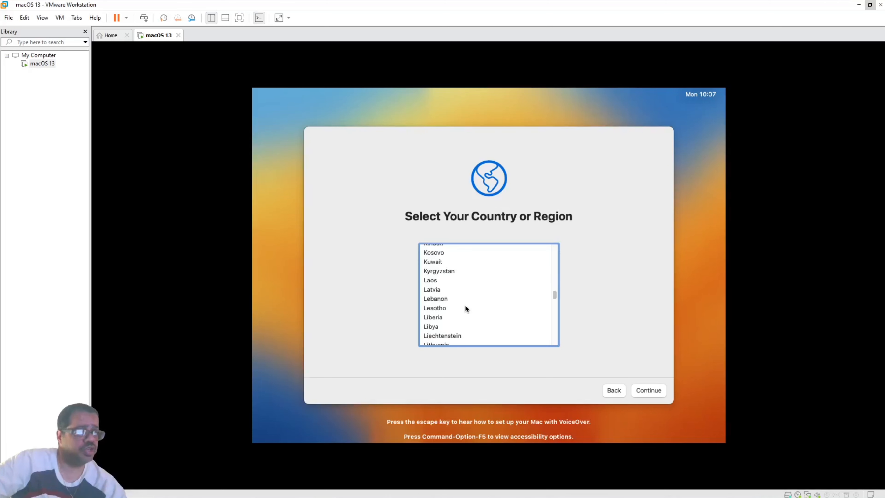
pyautogui.scroll(-1, 466, 308)
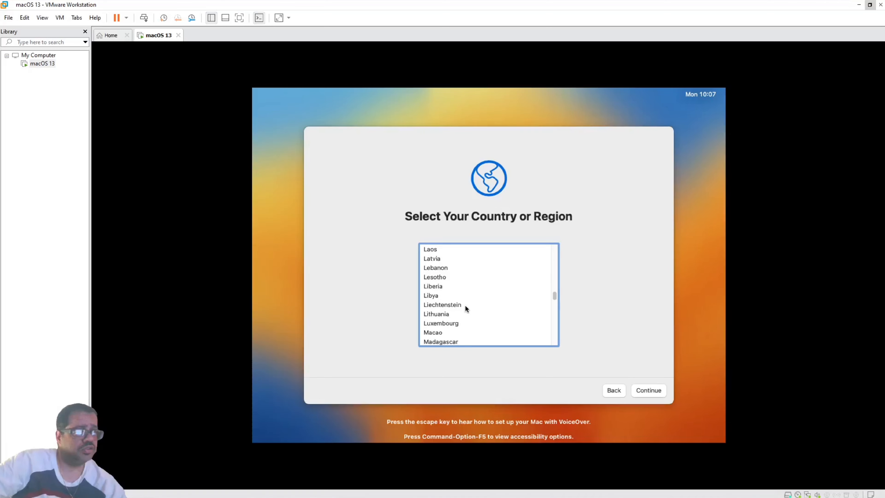
pyautogui.scroll(-5, 465, 306)
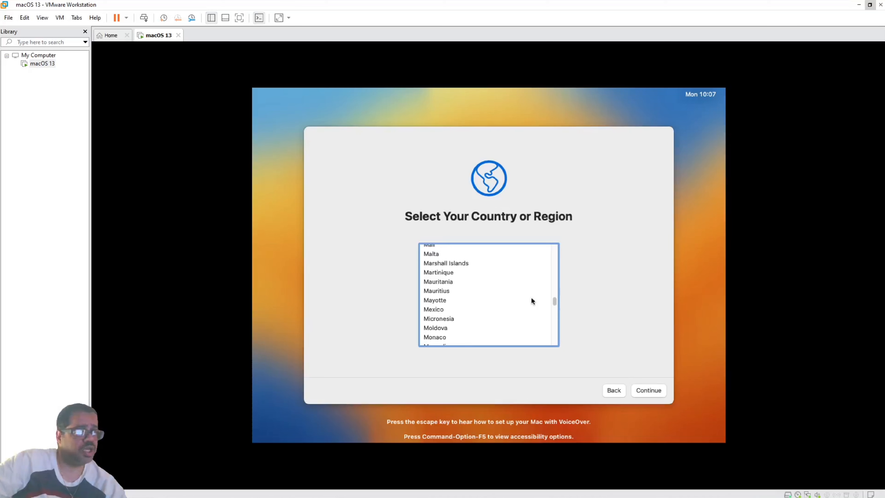
pyautogui.scroll(-4, 531, 297)
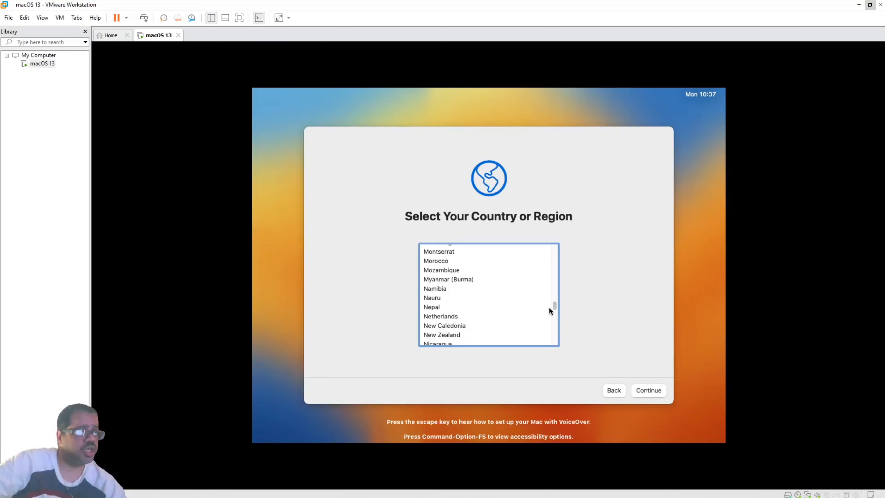
pyautogui.scroll(-1, 549, 308)
pyautogui.scroll(-5, 513, 307)
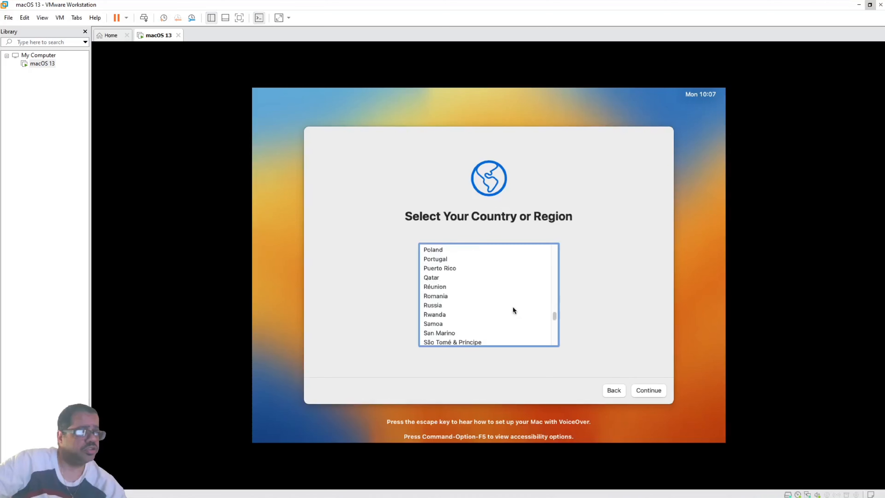
pyautogui.scroll(-3, 513, 307)
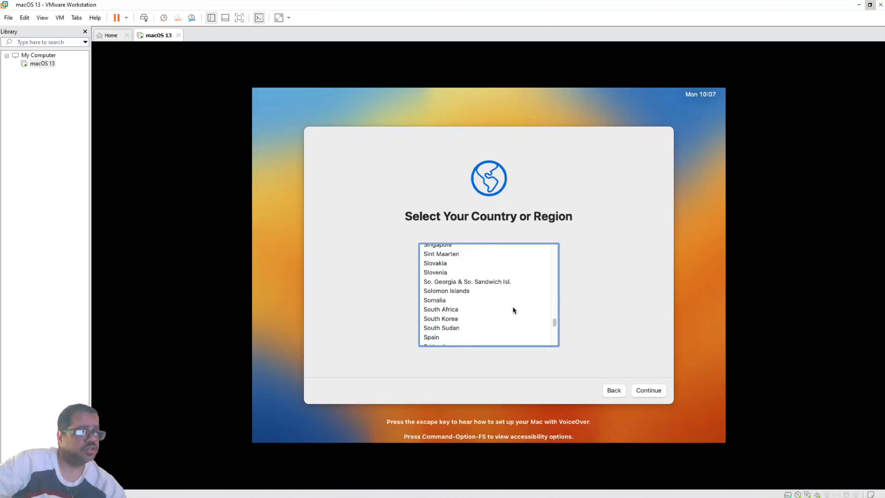
pyautogui.scroll(-3, 513, 308)
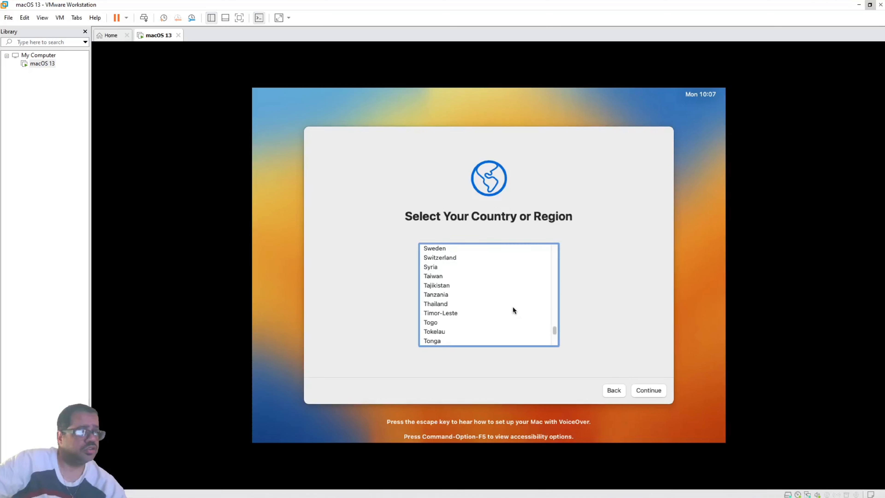
pyautogui.scroll(-3, 513, 310)
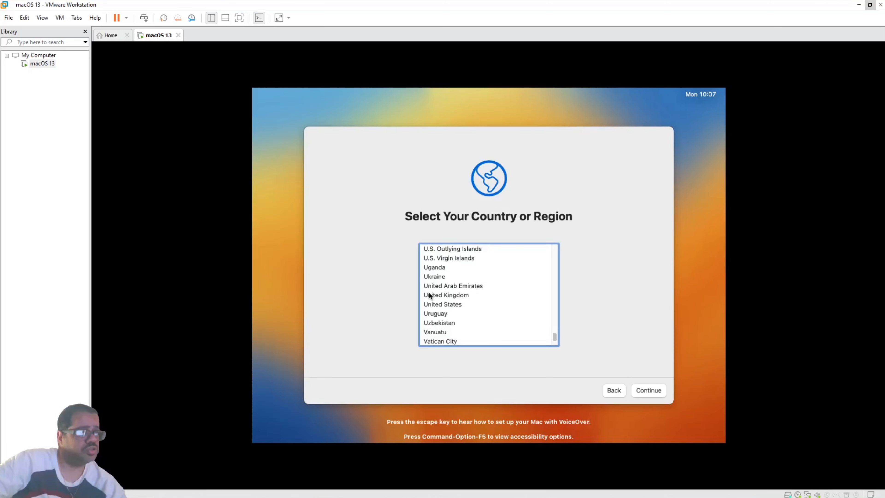
pyautogui.scroll(-2, 430, 295)
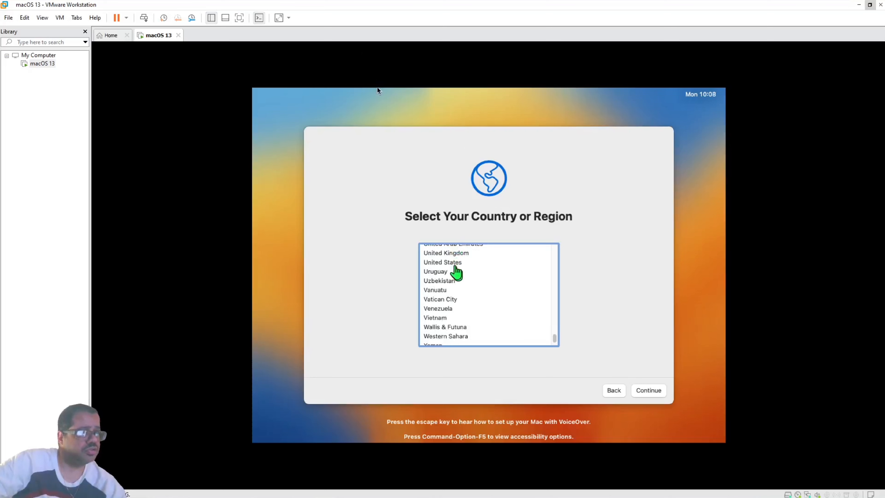
pyautogui.click(449, 259)
pyautogui.click(454, 263)
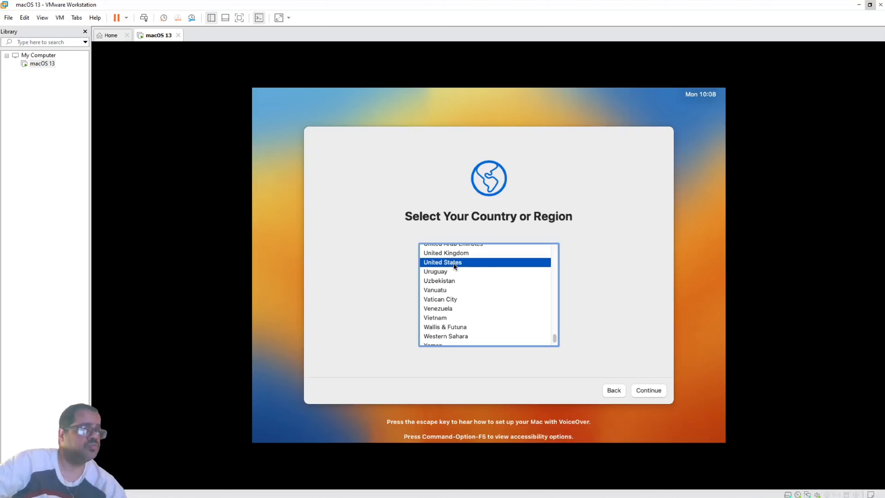
pyautogui.click(648, 388)
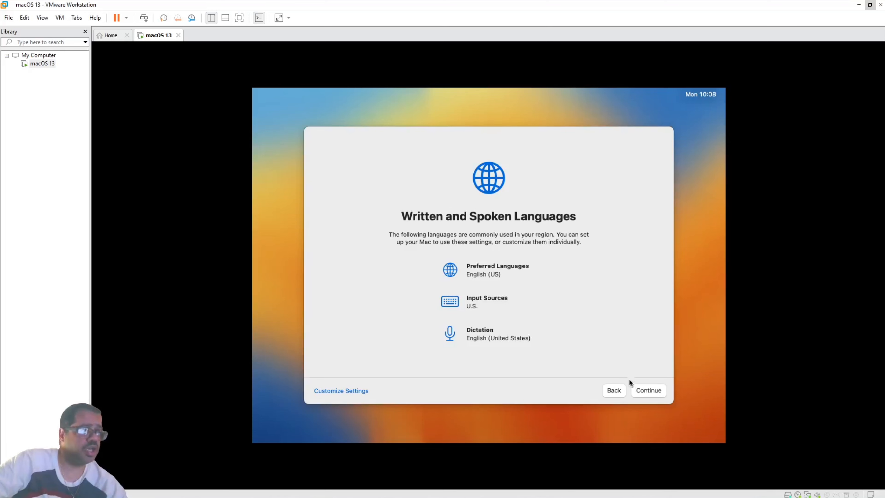
# Keep English (US) languages, choose Not Now for Accessibility and Migration Assistant, and pass Data & Privacy.
pyautogui.click(649, 391)
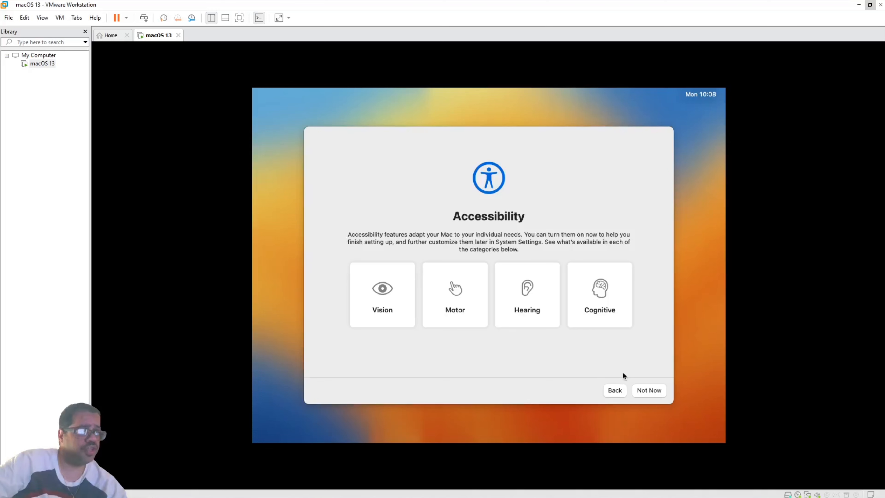
pyautogui.click(647, 391)
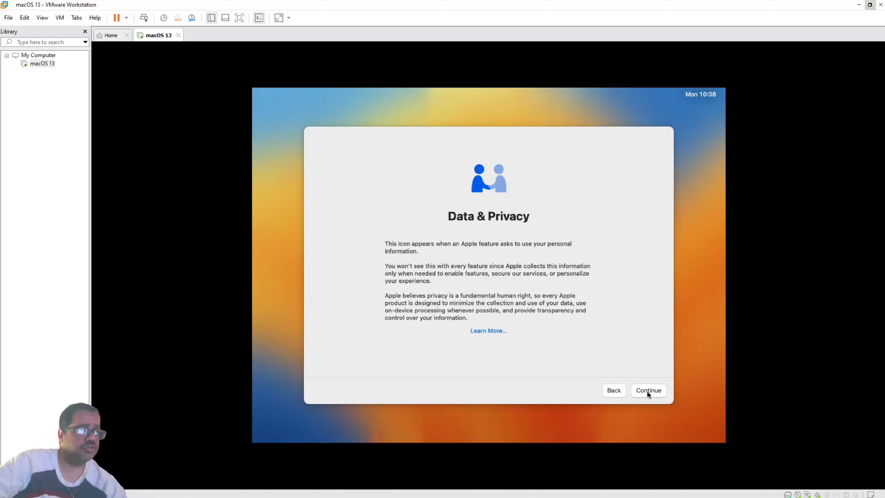
pyautogui.click(647, 391)
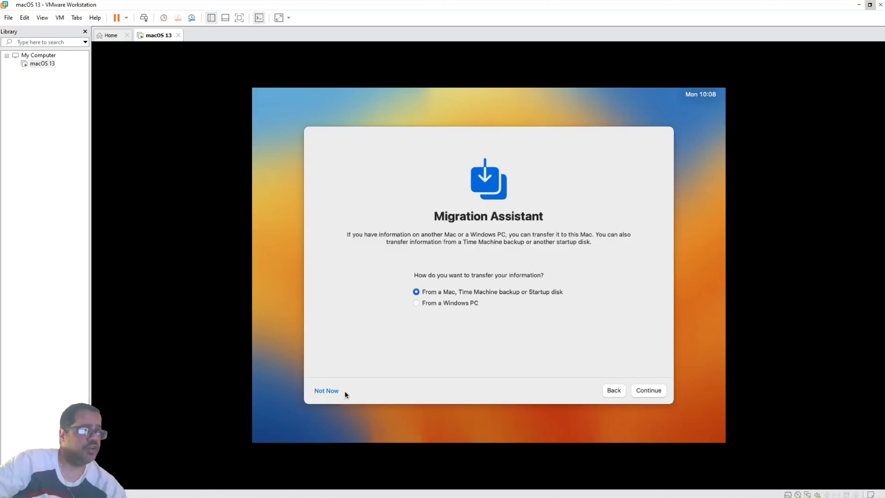
pyautogui.click(327, 391)
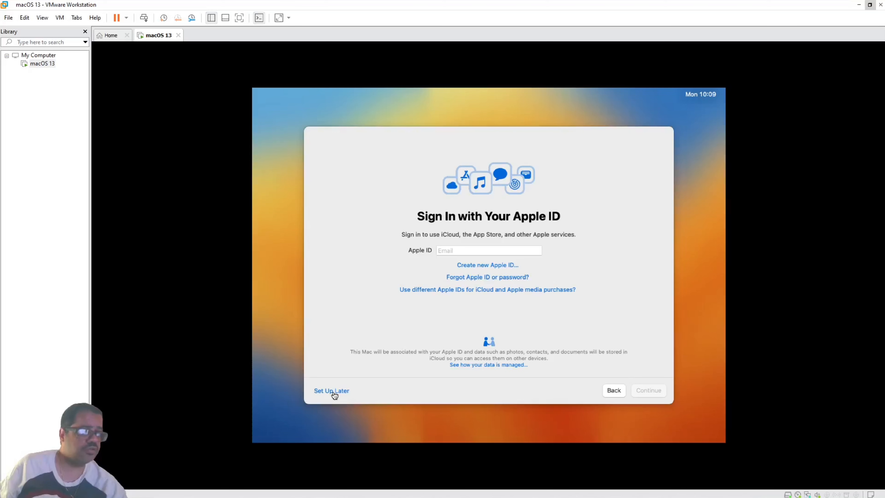
# Set up the Apple ID later, confirm Skip, and scroll the Terms and Conditions text.
pyautogui.click(333, 391)
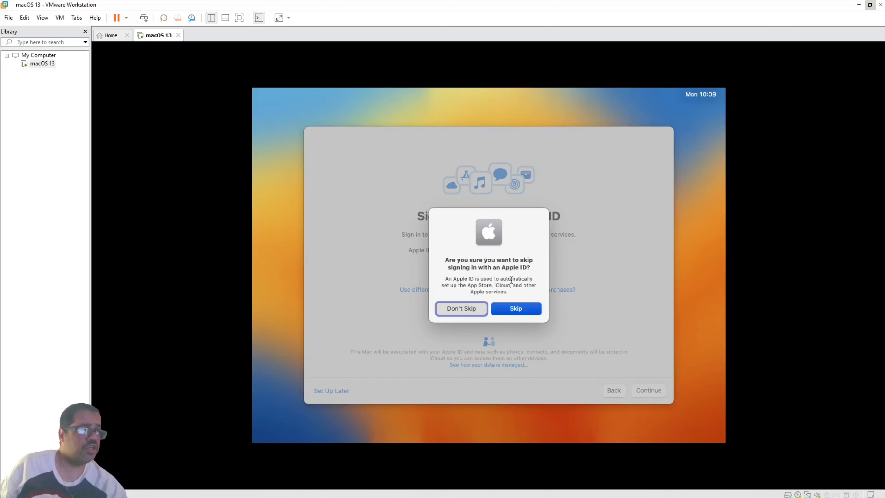
pyautogui.click(519, 306)
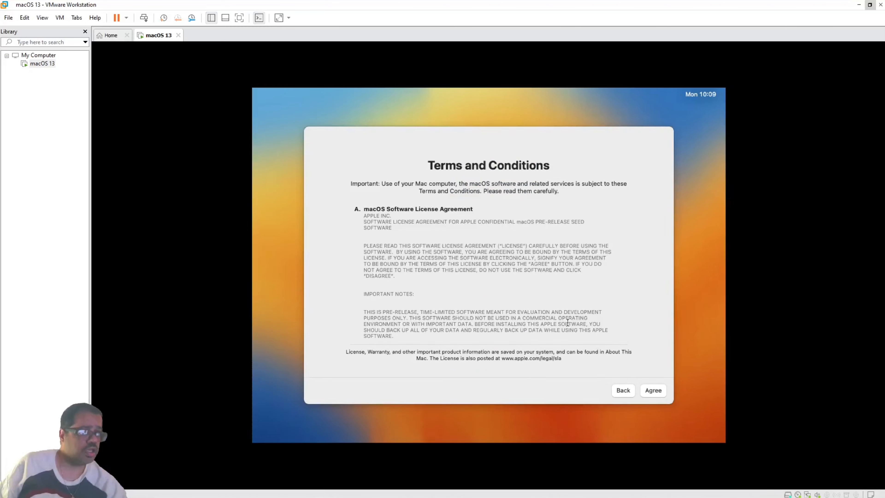
pyautogui.scroll(-5, 568, 323)
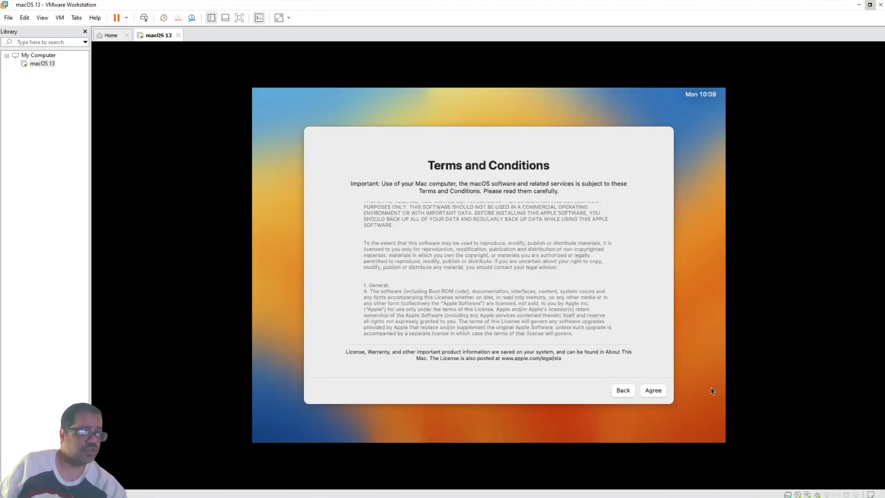
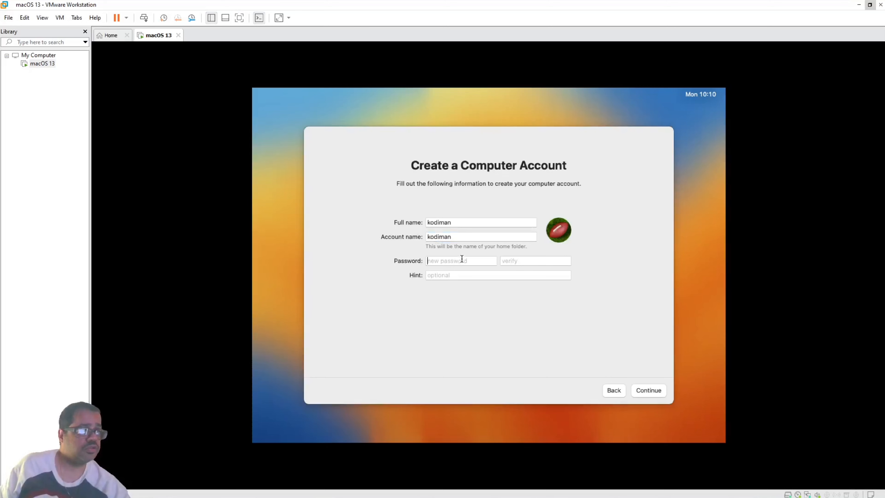
# Enter and verify a password for the new macOS account, then submit the account details.
pyautogui.click(462, 261)
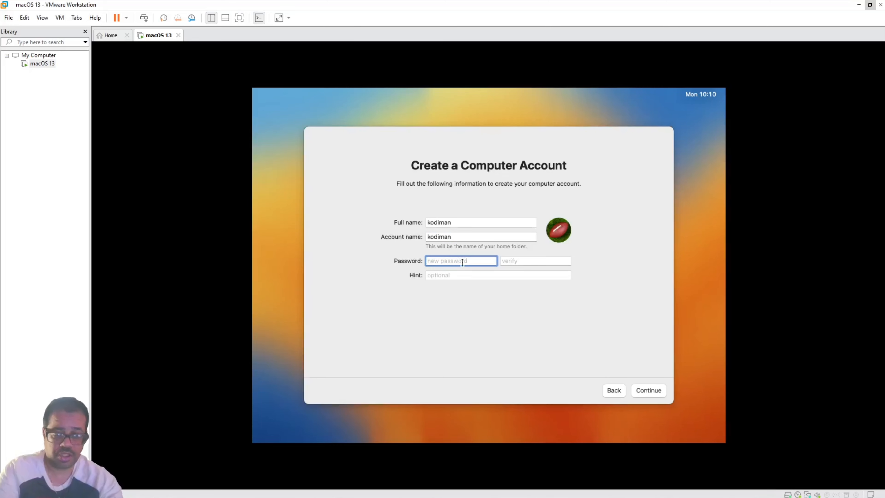
pyautogui.write('••')
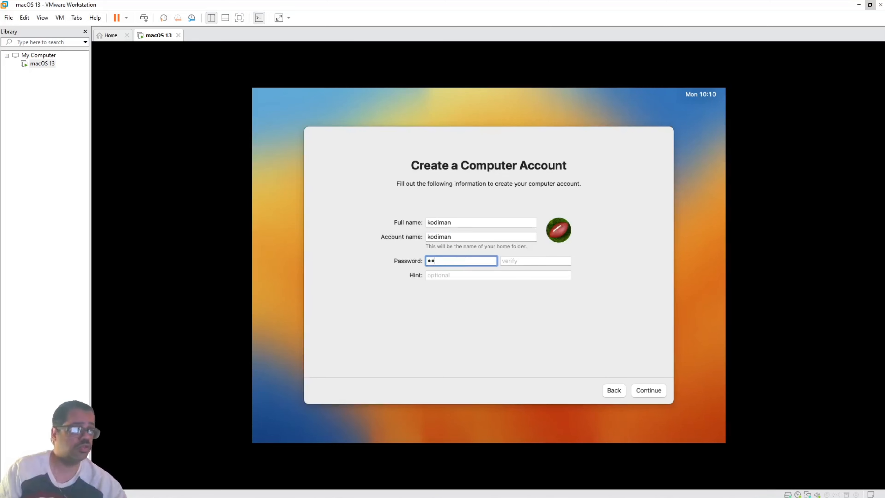
pyautogui.write('••')
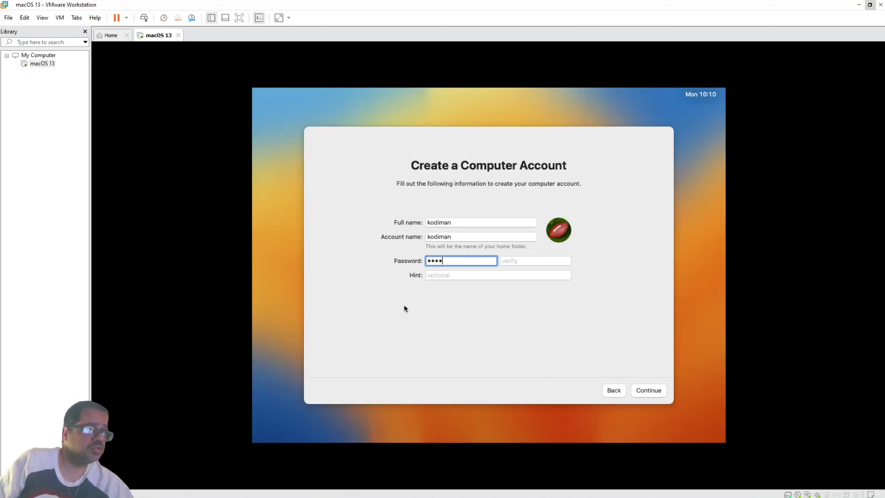
pyautogui.click(554, 261)
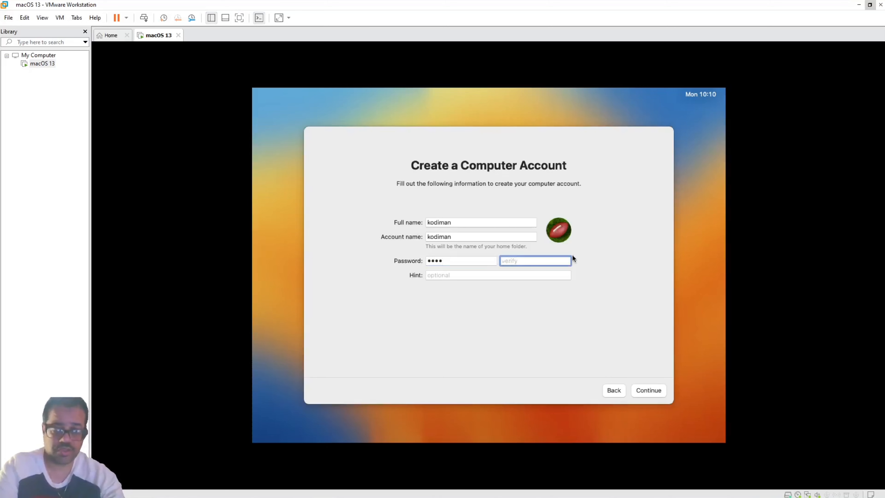
pyautogui.write('1234')
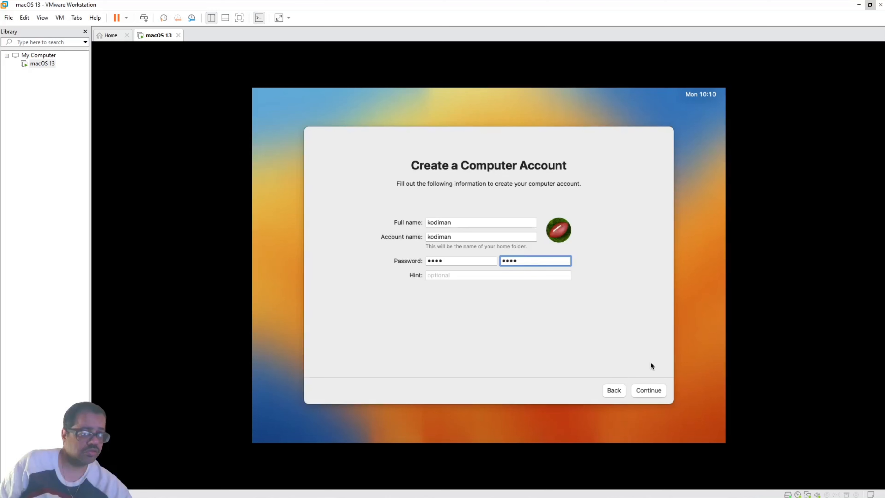
pyautogui.click(653, 387)
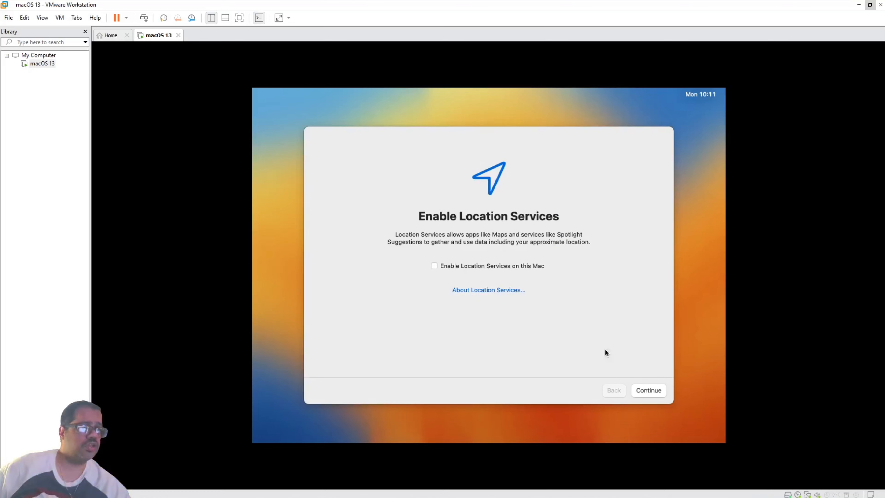
# Leave Location Services unchecked and confirm Don't Use.
pyautogui.click(651, 390)
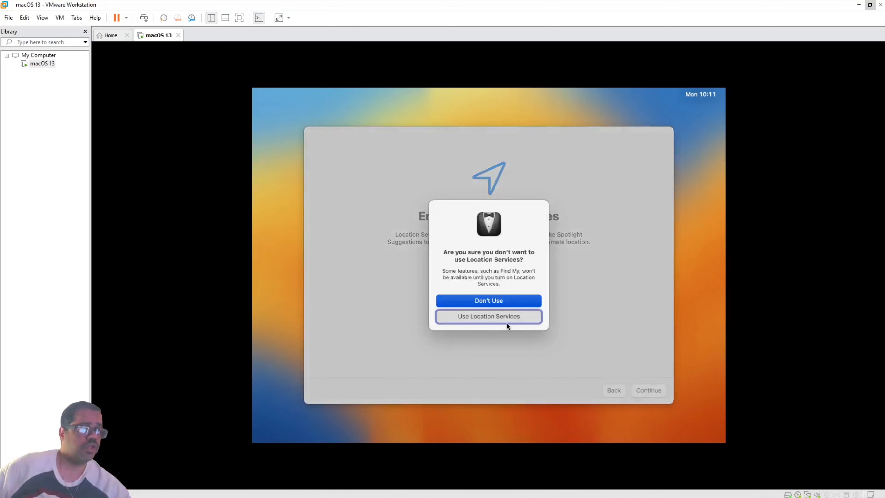
pyautogui.click(489, 301)
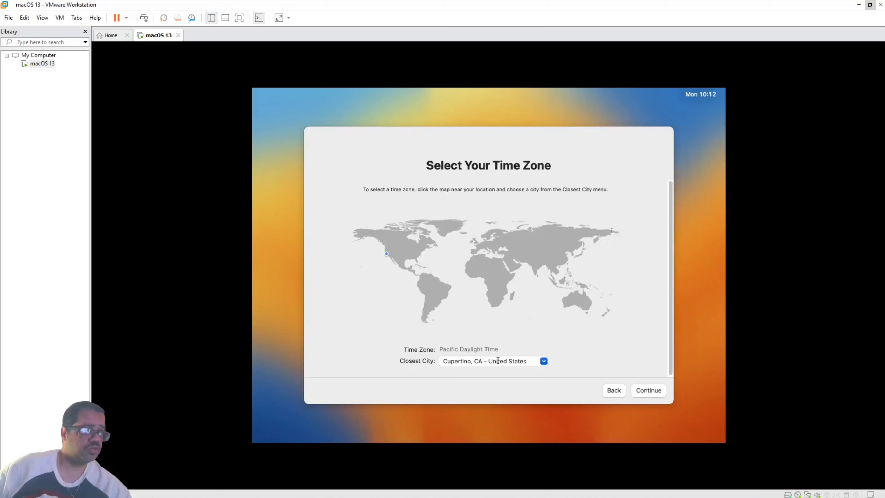
# Edit the country part of the Closest City entry, retyping 'new' then 'ted' after 'Uni'.
pyautogui.tripleClick(490, 362)
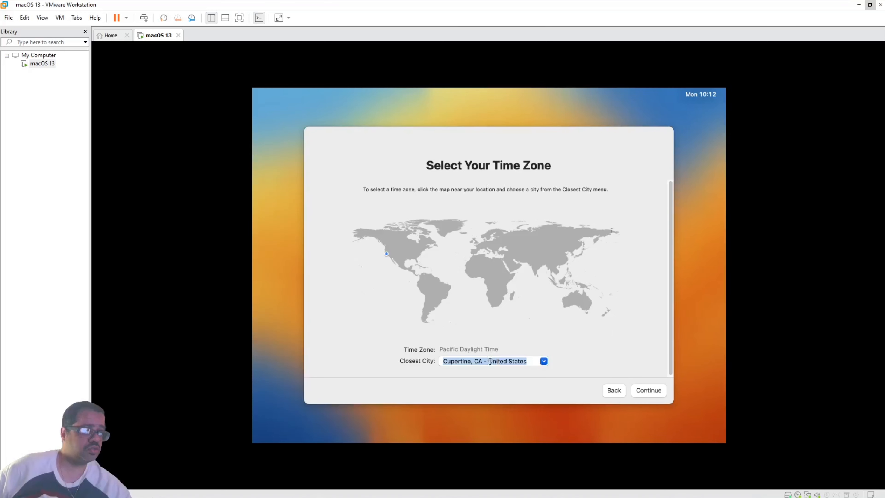
pyautogui.click(498, 362)
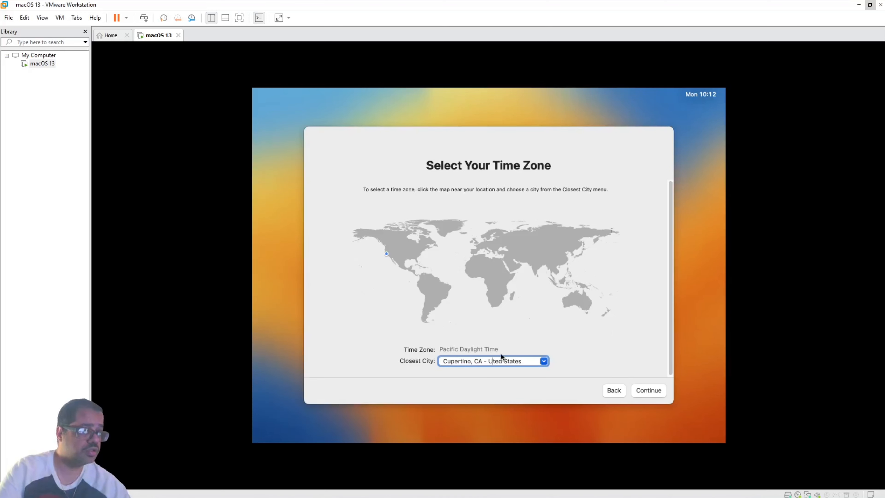
pyautogui.press('BackSpace')
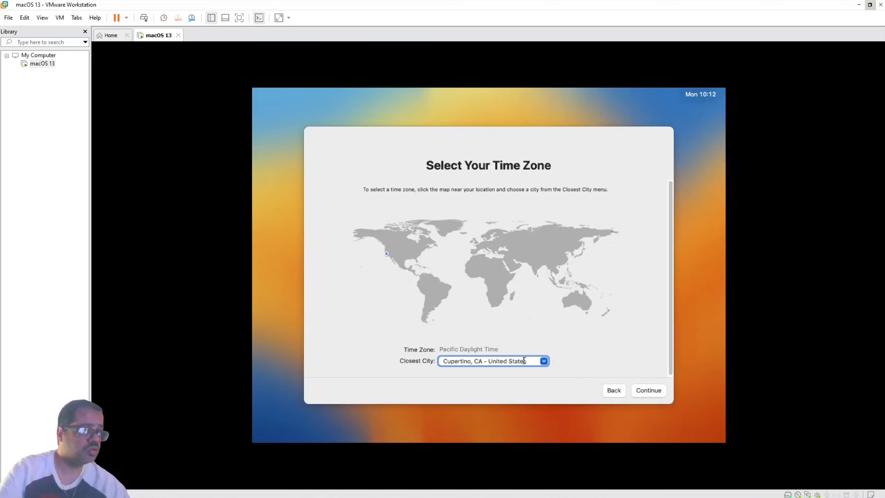
pyautogui.press('BackSpace')
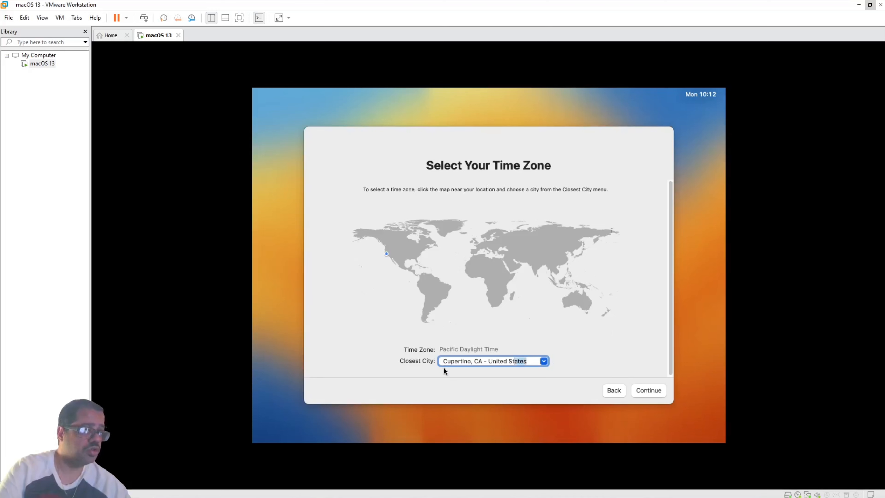
pyautogui.press('BackSpace')
pyautogui.press('BackSpace')
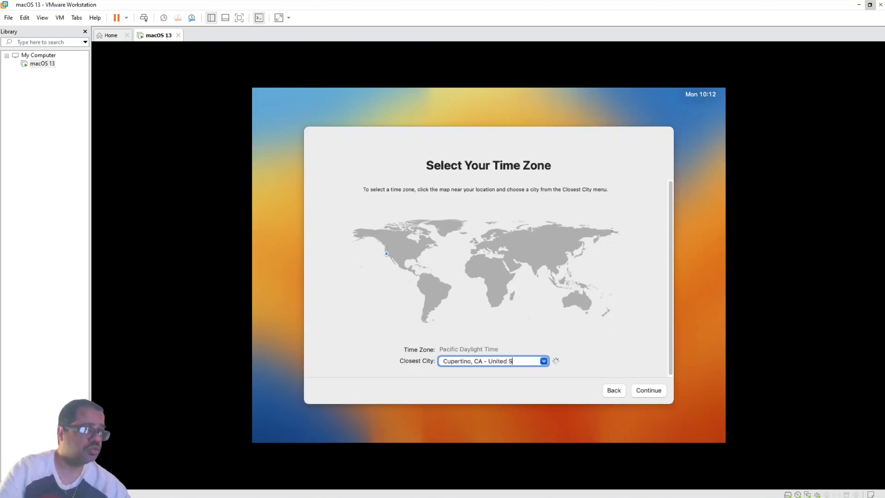
pyautogui.press('BackSpace')
pyautogui.press('BackSpace')
pyautogui.press('BackSpace')
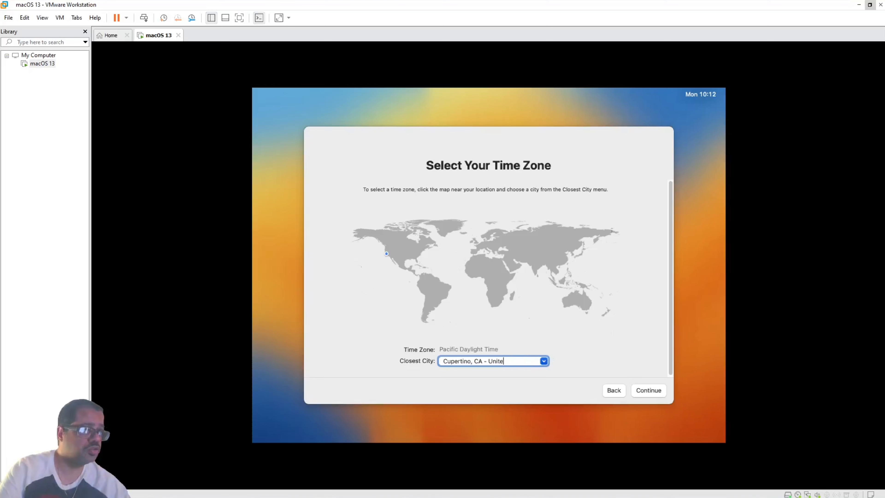
pyautogui.press('BackSpace')
pyautogui.press('BackSpace')
pyautogui.press('BackSpace')
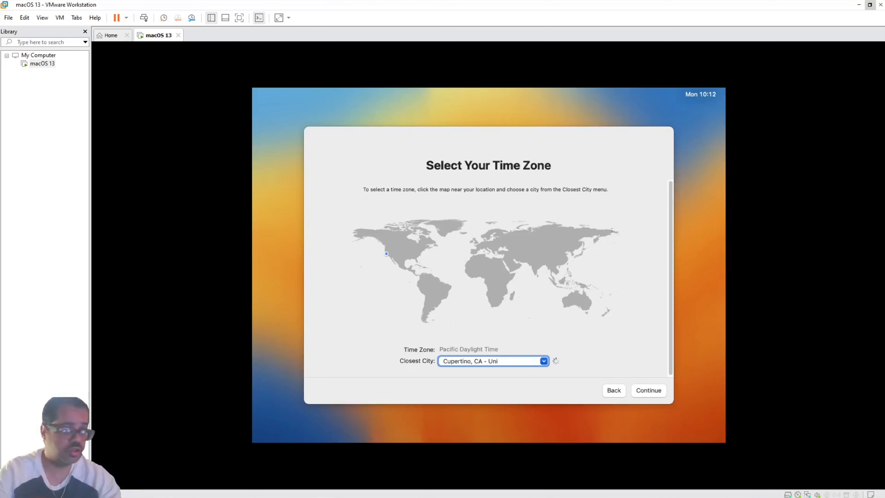
pyautogui.write('new')
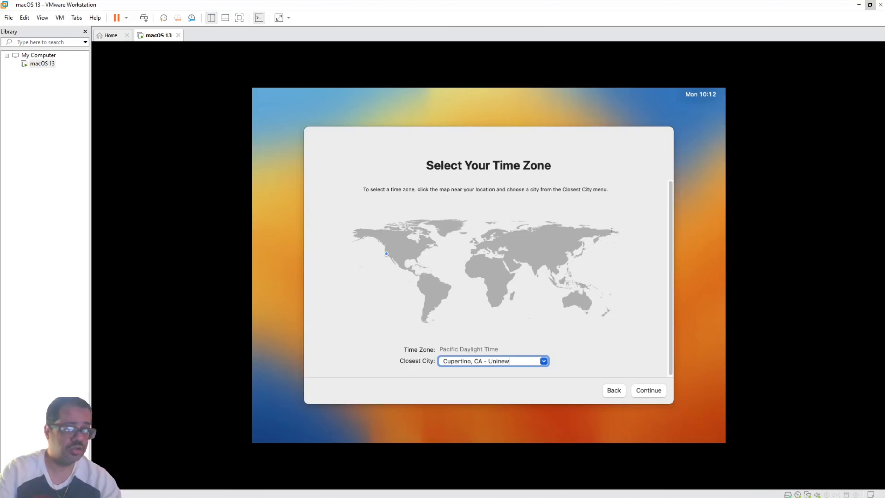
pyautogui.press('BackSpace')
pyautogui.press('BackSpace')
pyautogui.press('BackSpace')
pyautogui.write('ted')
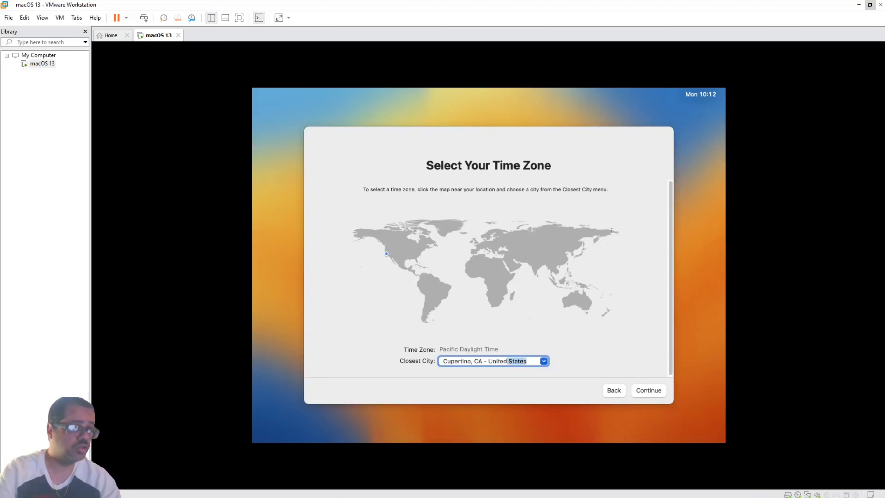
pyautogui.press('BackSpace')
pyautogui.press('BackSpace')
pyautogui.press('BackSpace')
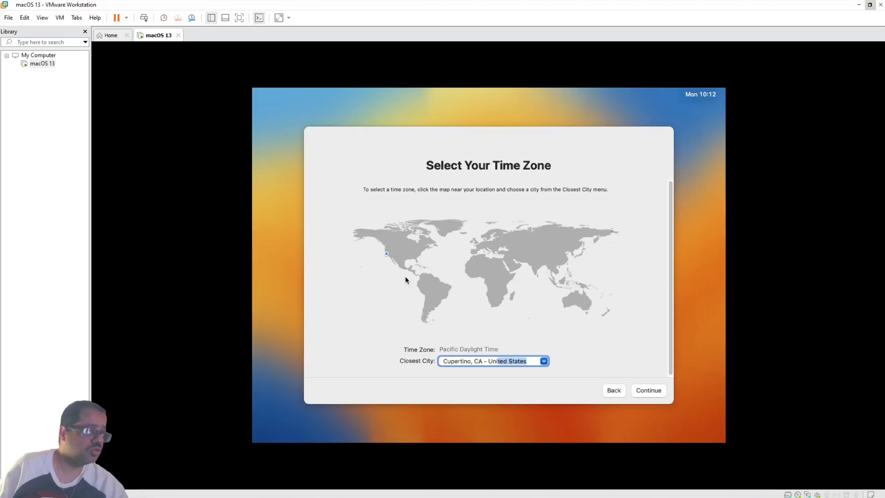
# Erase everything after Cupertino and trim the Closest City text down to 'Cupe'.
pyautogui.click(475, 360)
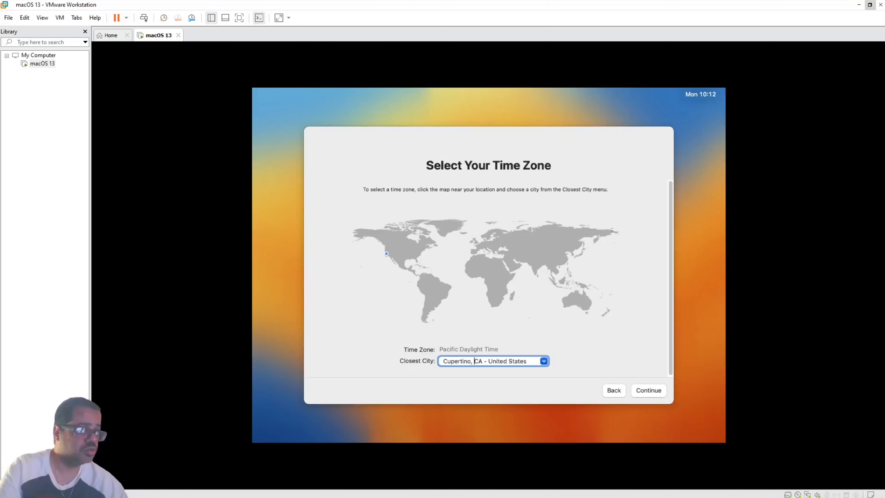
pyautogui.press('BackSpace')
pyautogui.press('BackSpace')
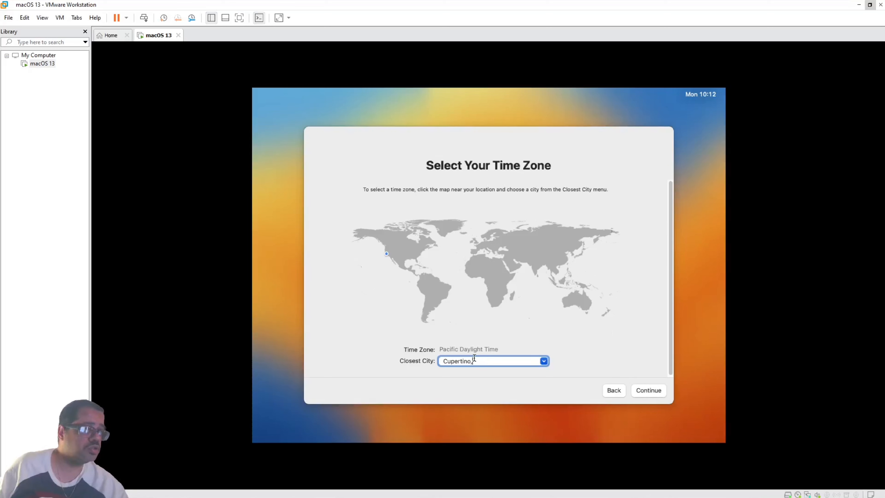
pyautogui.press('BackSpace')
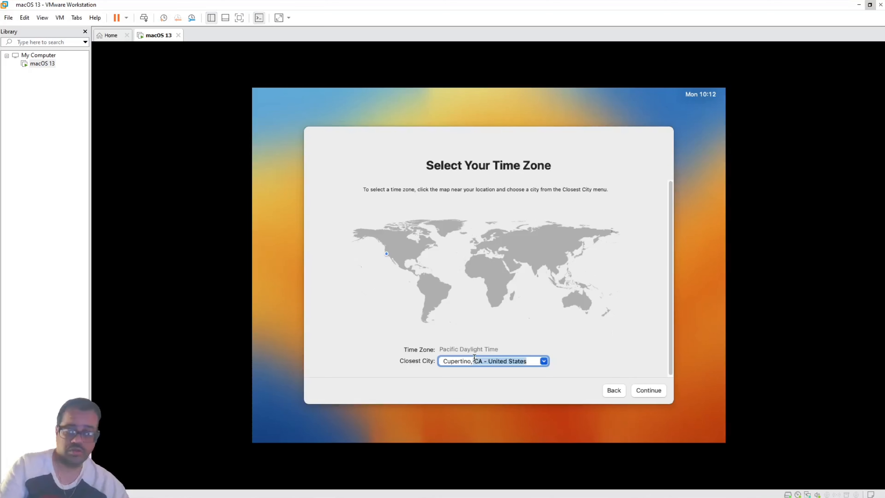
pyautogui.press('BackSpace')
pyautogui.press('BackSpace')
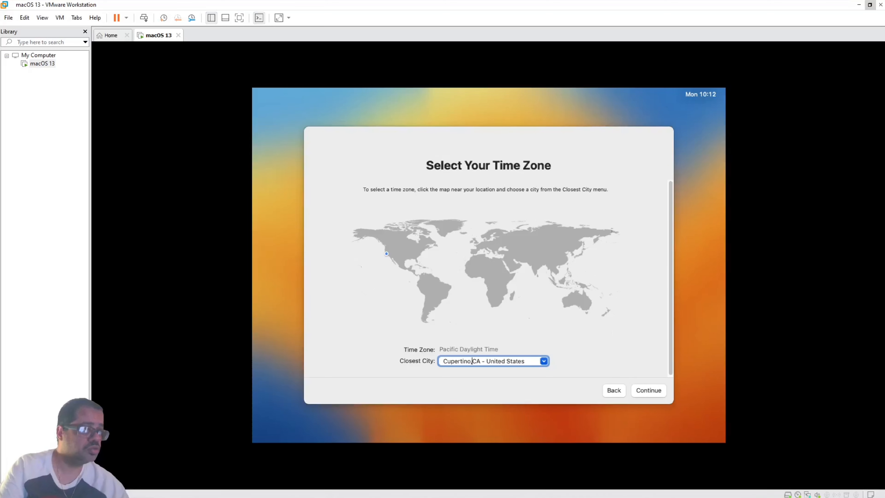
pyautogui.press('BackSpace')
pyautogui.press('BackSpace')
pyautogui.press('BackSpace')
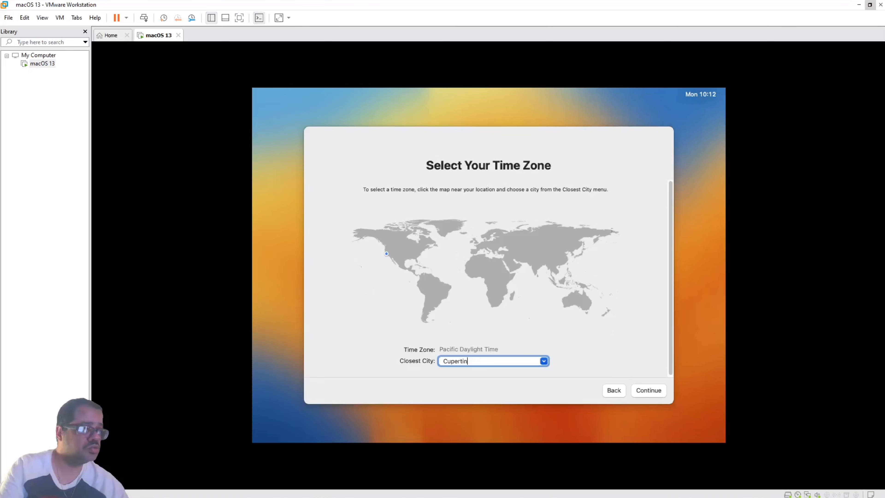
pyautogui.press('BackSpace')
pyautogui.press('BackSpace')
pyautogui.press('BackSpace')
pyautogui.press('BackSpace')
pyautogui.press('BackSpace')
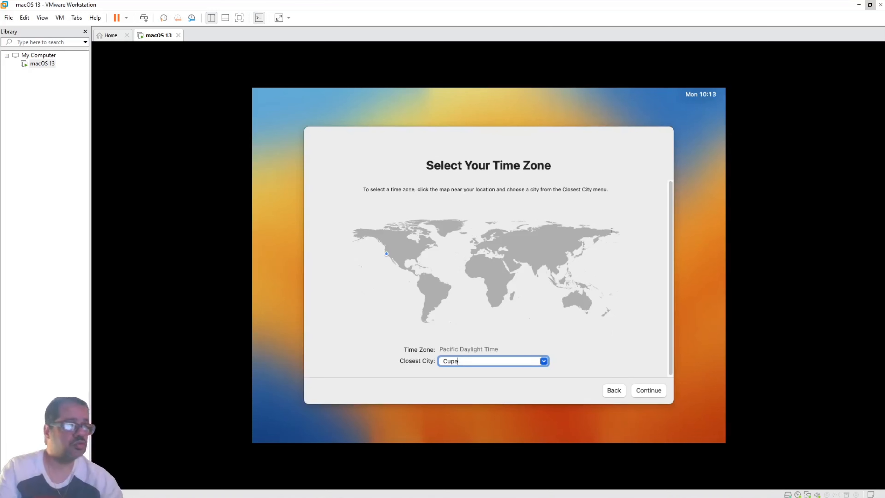
pyautogui.press('BackSpace')
pyautogui.press('BackSpace')
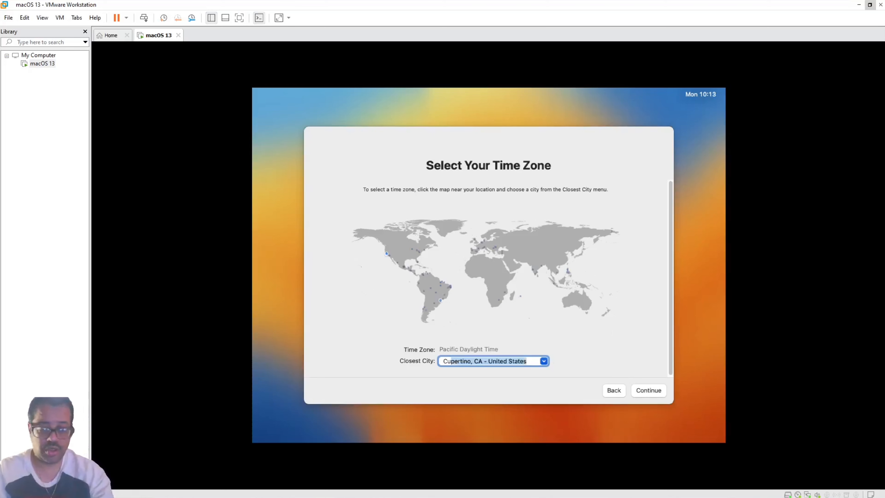
# Type 'new york' as the closest city, correct the typo, and get New York, NY - United States.
pyautogui.write('new y')
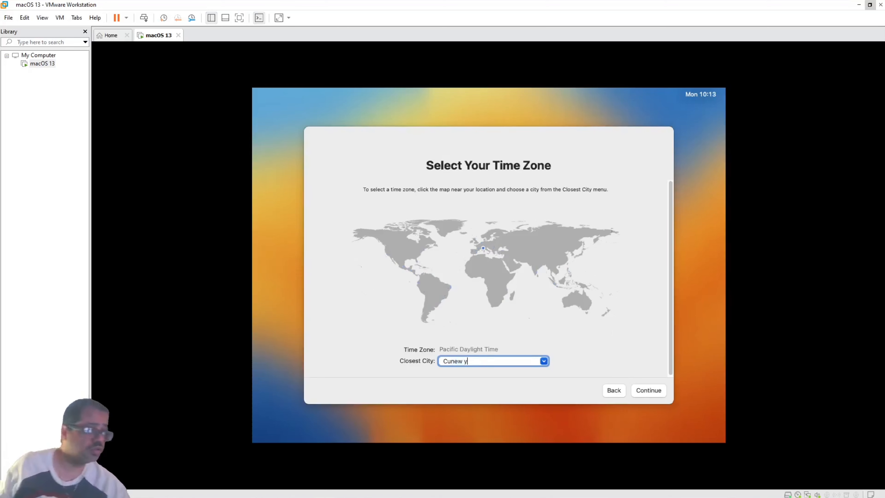
pyautogui.write('ork')
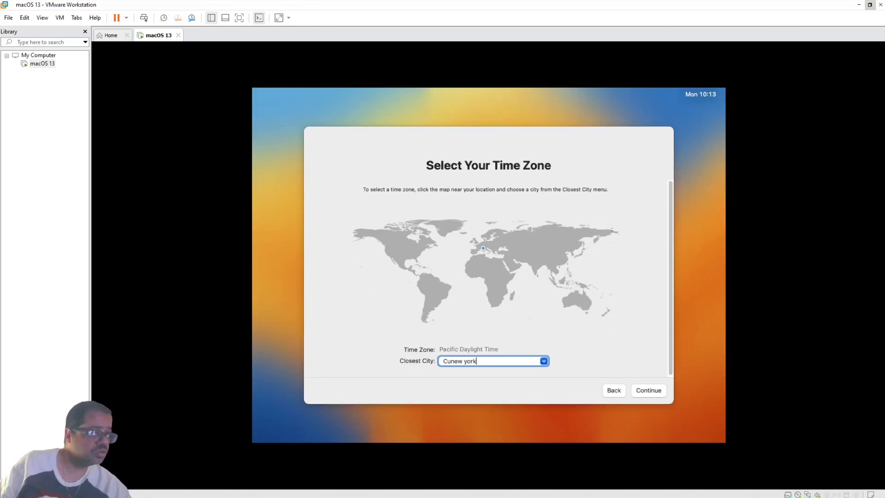
pyautogui.click(544, 361)
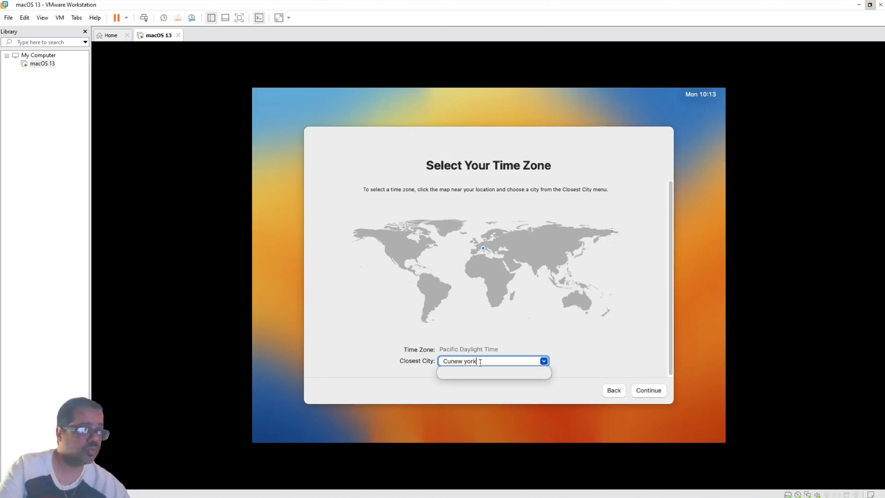
pyautogui.press('BackSpace')
pyautogui.press('BackSpace')
pyautogui.press('BackSpace')
pyautogui.press('BackSpace')
pyautogui.press('BackSpace')
pyautogui.press('BackSpace')
pyautogui.press('BackSpace')
pyautogui.press('BackSpace')
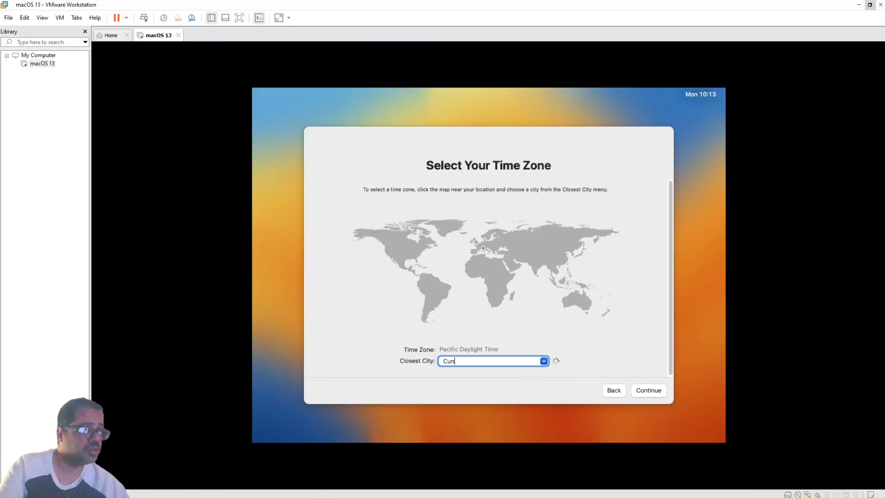
pyautogui.press('BackSpace')
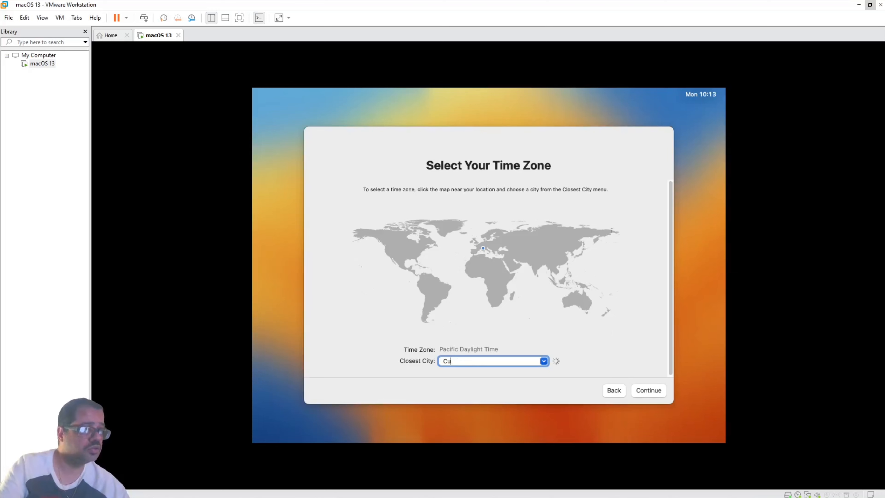
pyautogui.press('BackSpace')
pyautogui.press('BackSpace')
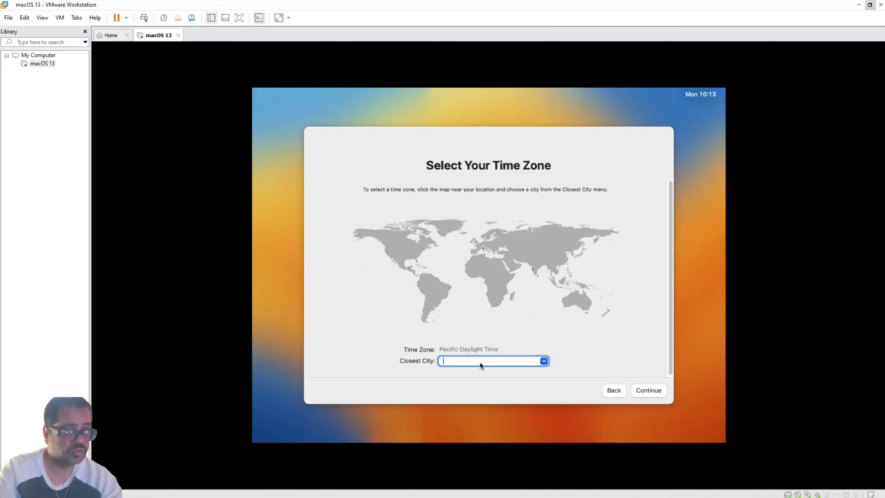
pyautogui.write('n')
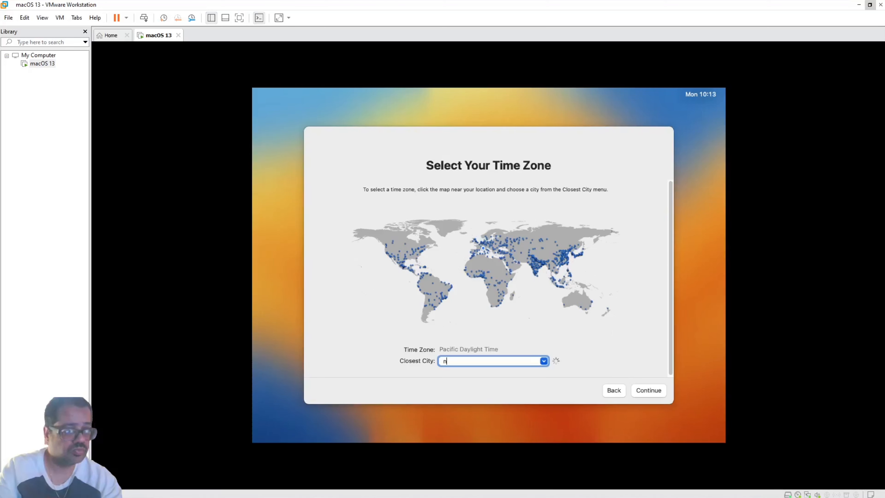
pyautogui.write('ew')
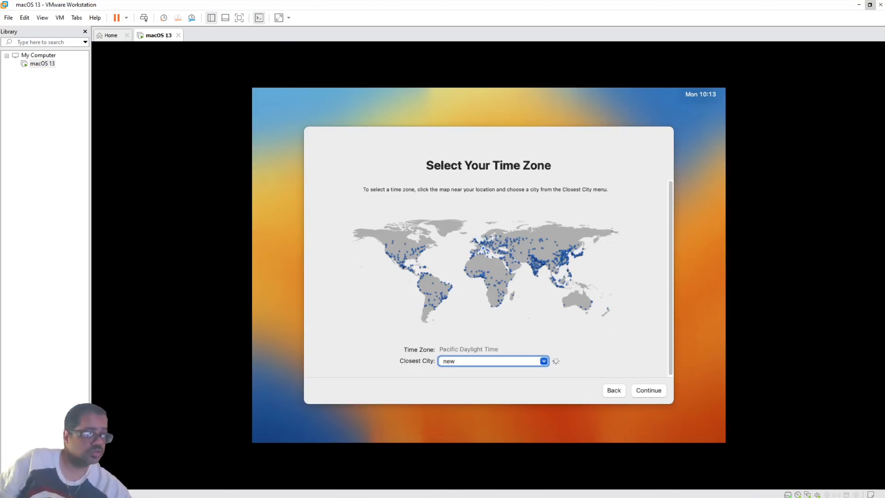
pyautogui.write('york')
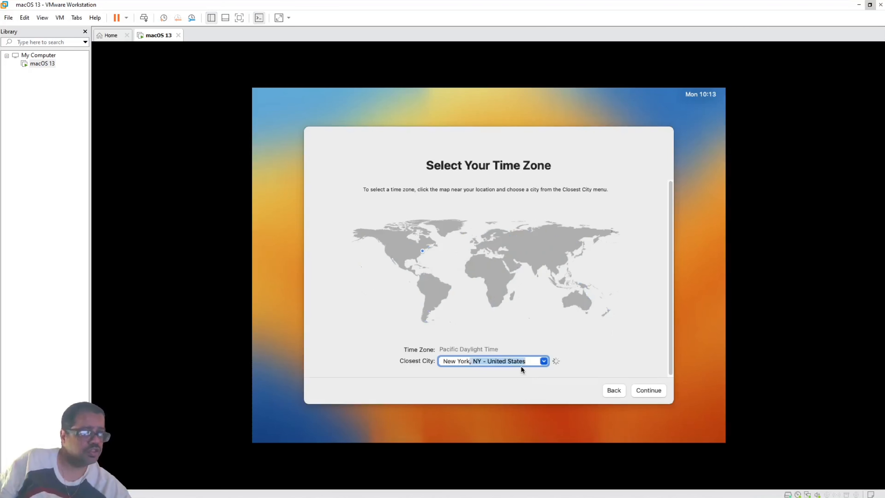
# Accept New York as the time zone city, pass Analytics, and set up Screen Time later.
pyautogui.click(643, 388)
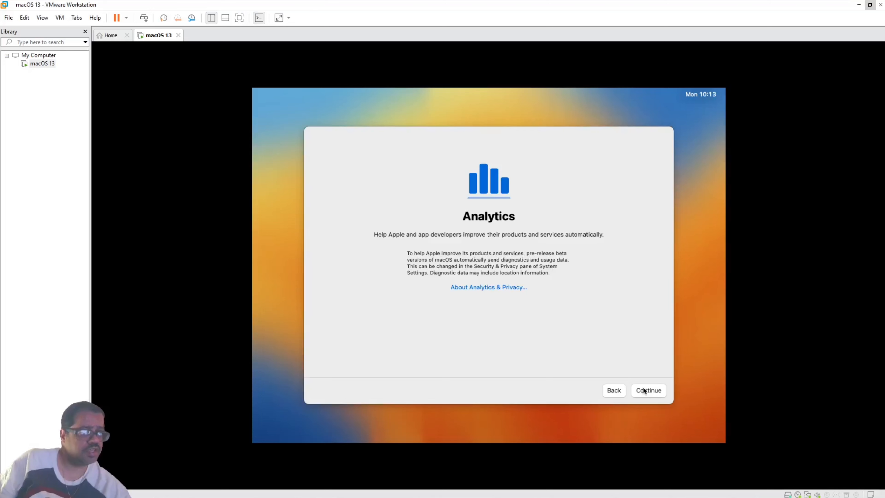
pyautogui.click(644, 388)
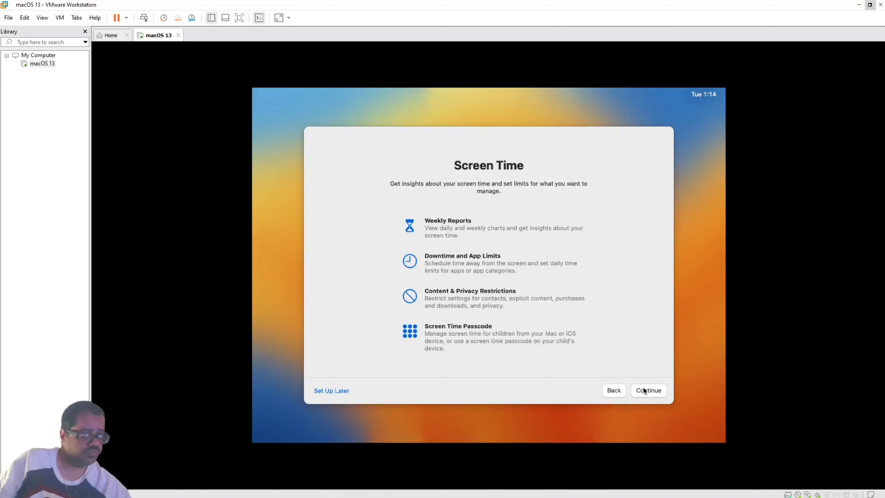
pyautogui.click(341, 394)
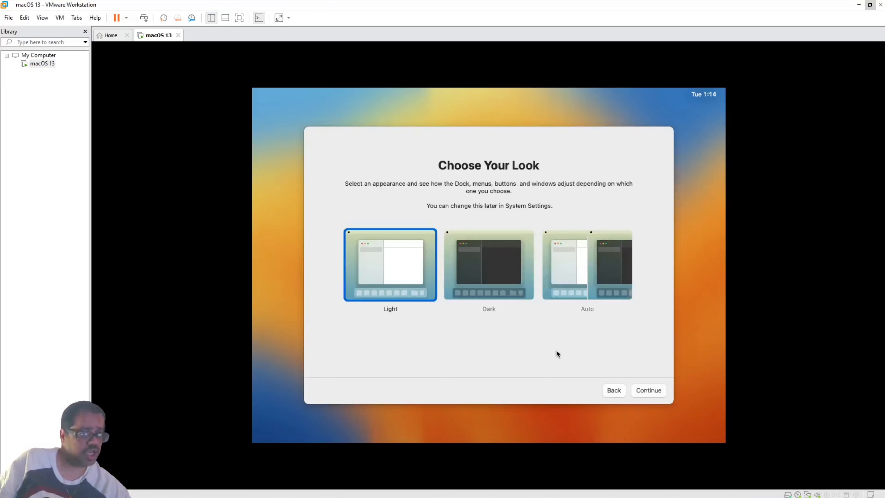
# Pick the Dark appearance and continue until the macOS 13 desktop loads.
pyautogui.click(496, 282)
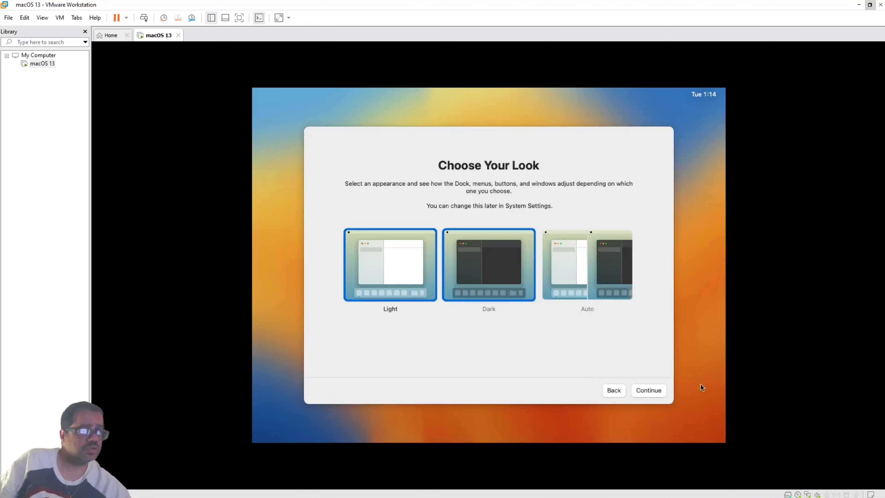
pyautogui.click(647, 390)
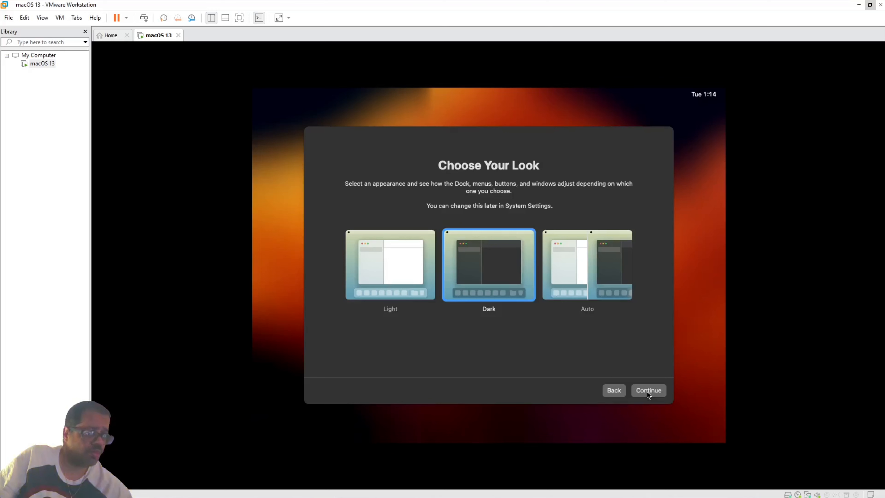
pyautogui.click(648, 391)
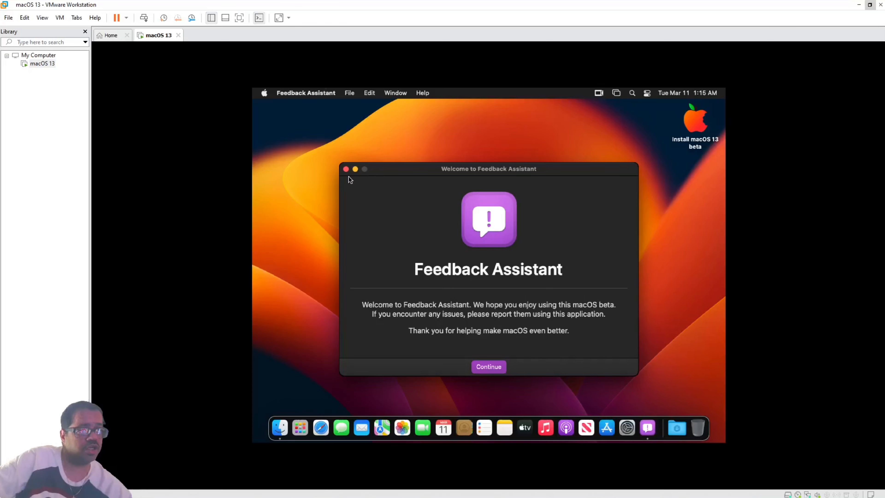
# Close the Feedback Assistant welcome window.
pyautogui.click(346, 169)
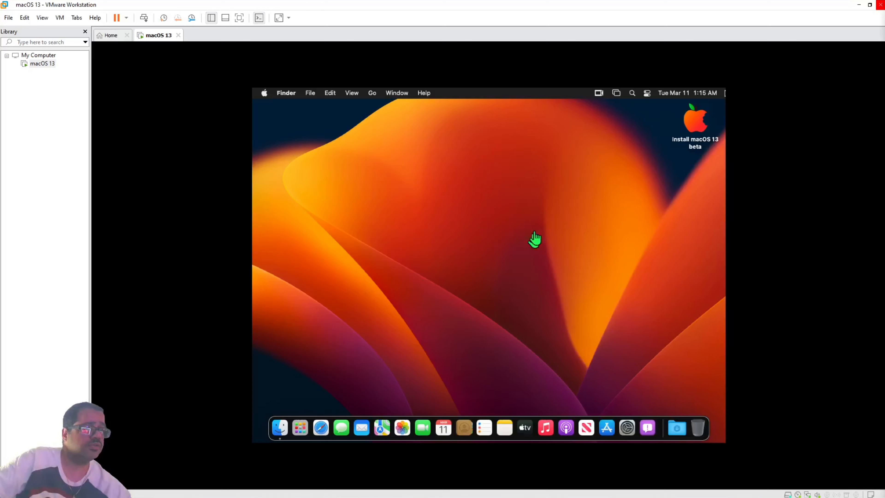
# Close VMware Workstation and suspend the running macOS 13 virtual machine.
pyautogui.click(880, 6)
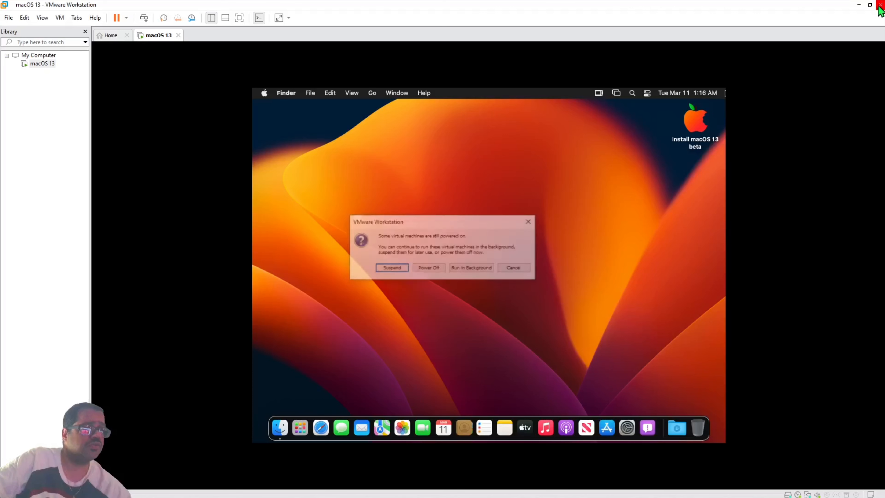
pyautogui.click(396, 267)
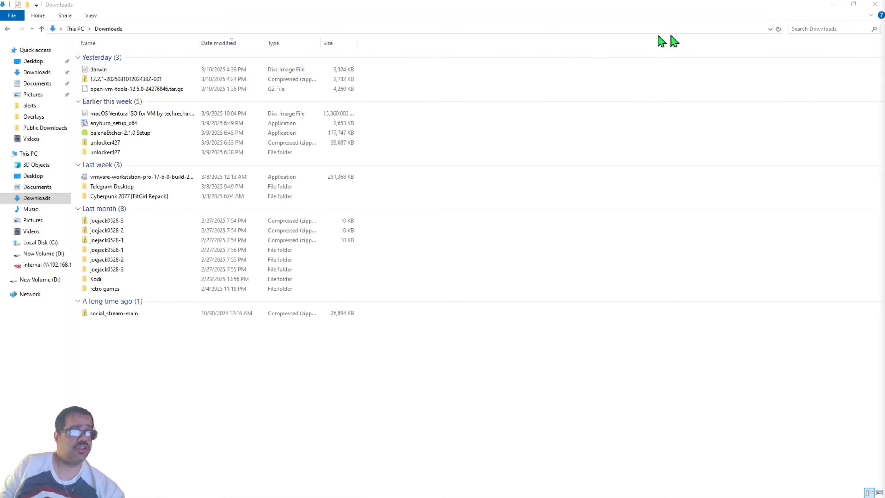
# Minimize the Downloads window and restore the macOS 13 VMware window from the taskbar.
pyautogui.click(832, 4)
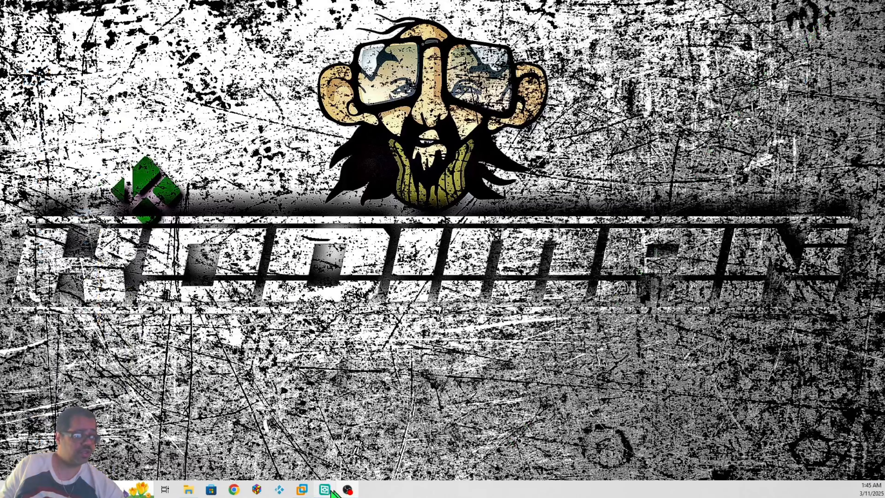
pyautogui.moveTo(304, 492)
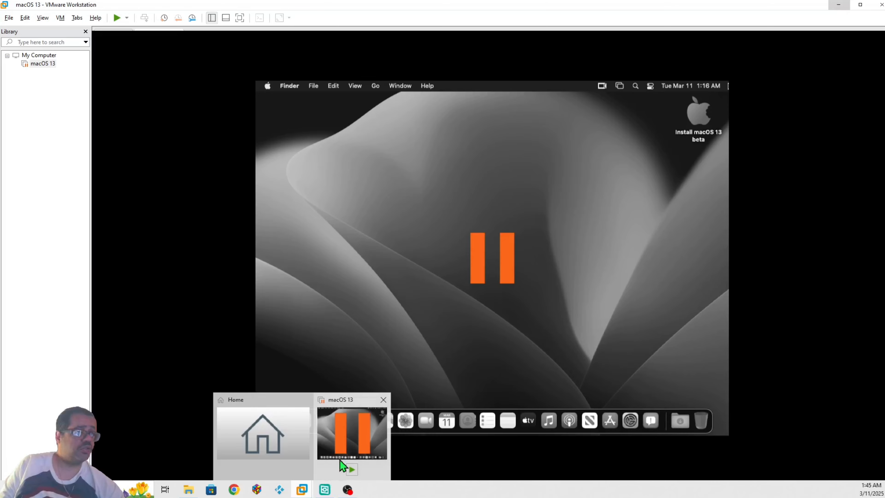
pyautogui.click(340, 461)
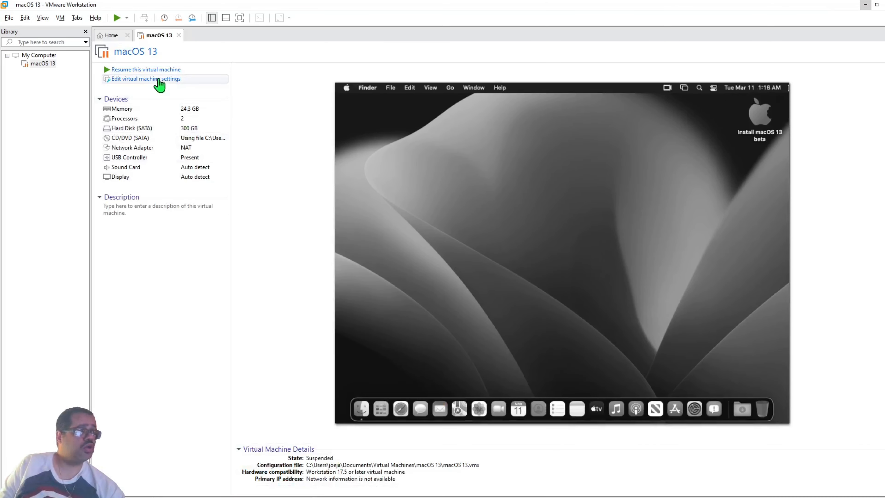
# Open the macOS 13 virtual machine settings and close them without changes.
pyautogui.click(159, 79)
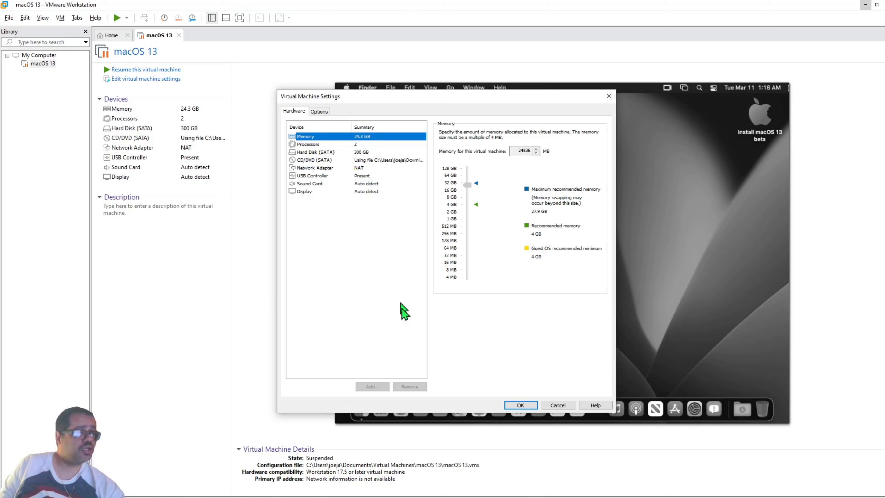
pyautogui.click(381, 351)
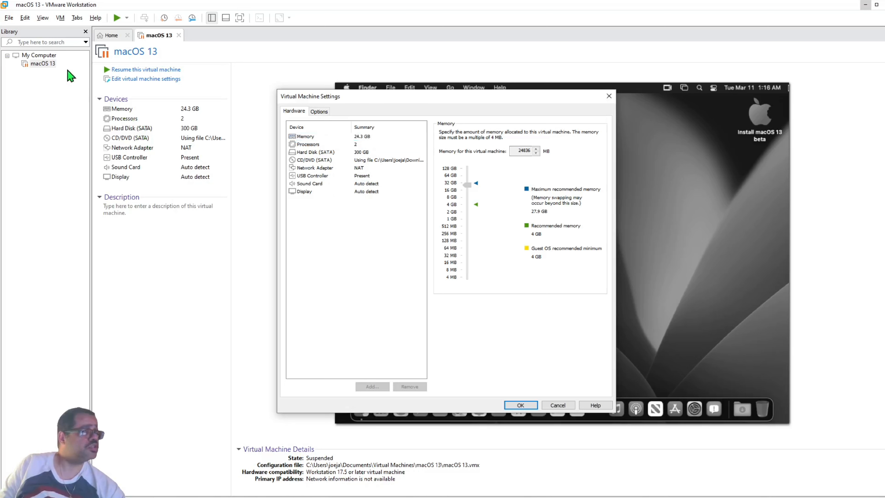
pyautogui.click(38, 65)
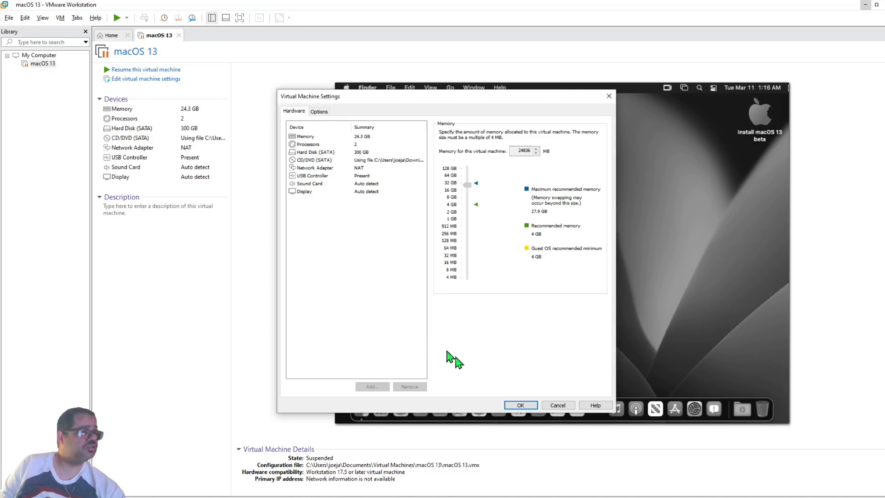
pyautogui.click(558, 405)
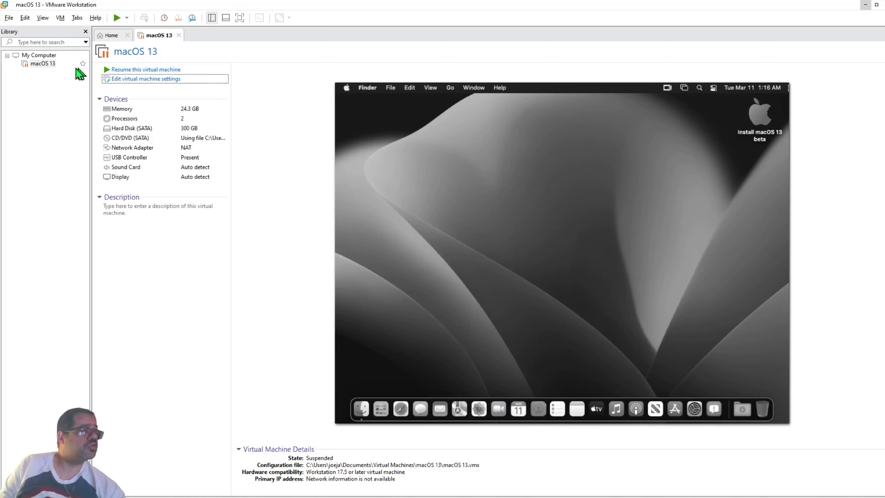
# Power off macOS 13 from its Library menu, discarding the suspended state, and reopen its settings.
pyautogui.rightClick(54, 72)
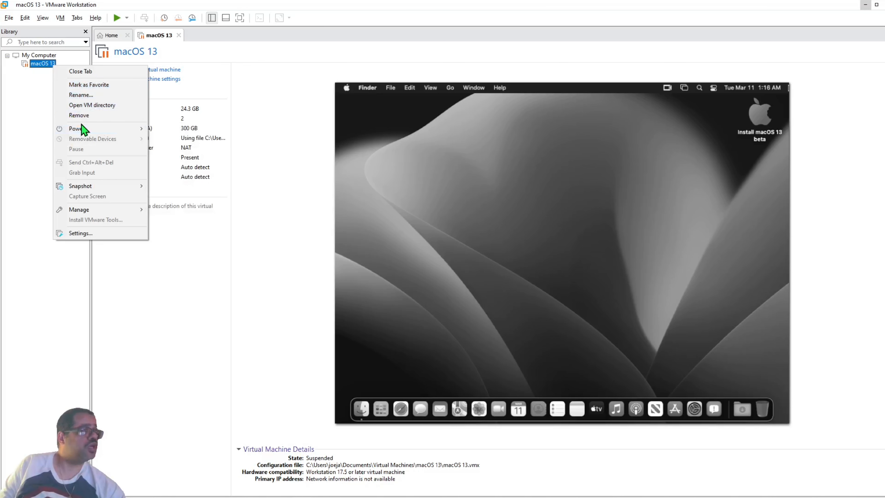
pyautogui.moveTo(82, 129)
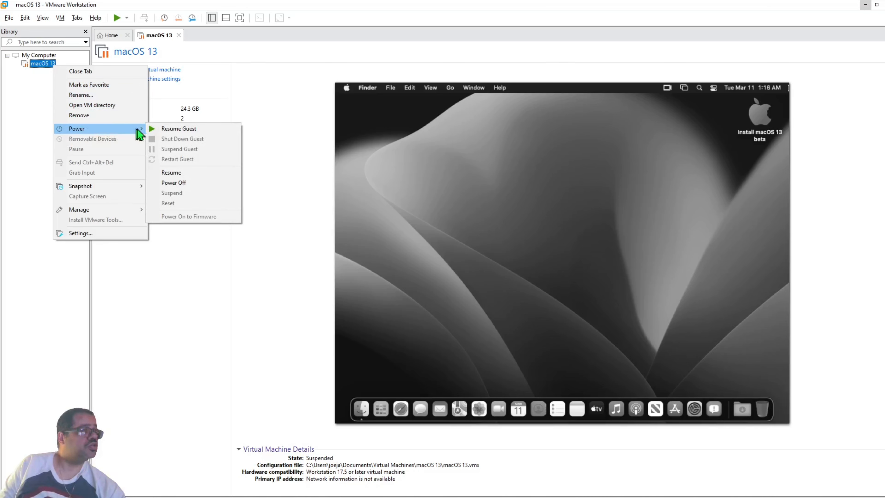
pyautogui.click(182, 183)
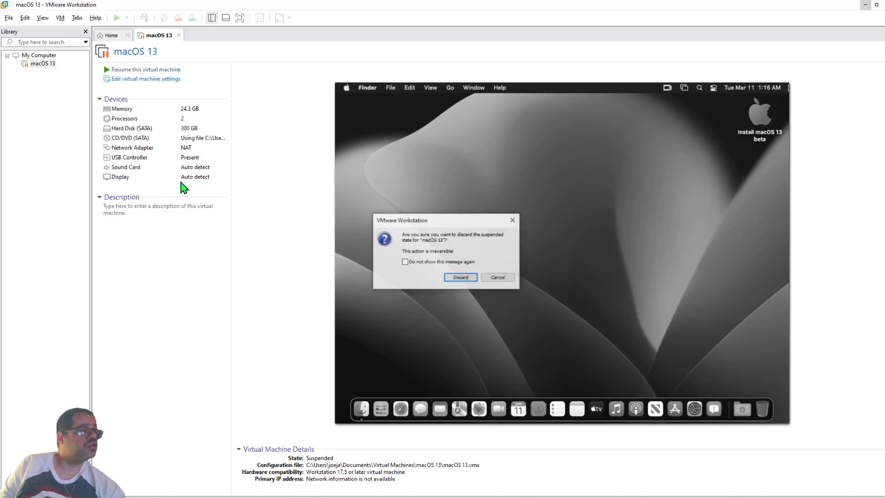
pyautogui.click(454, 278)
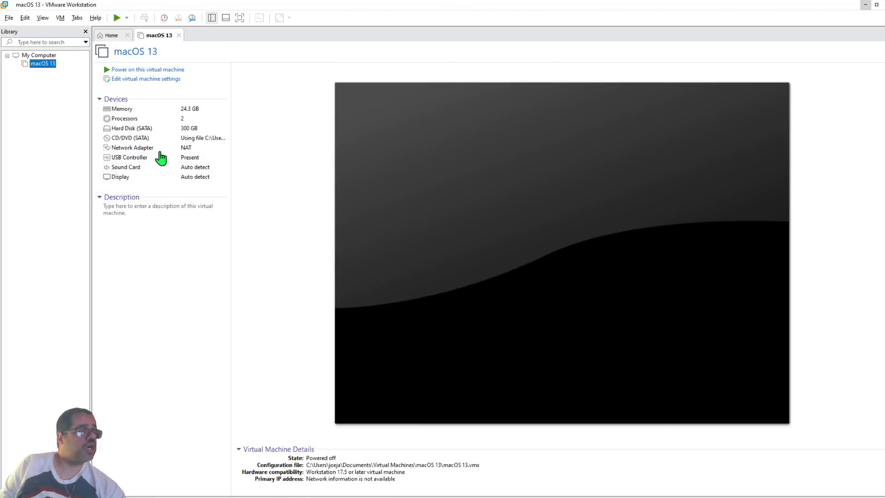
pyautogui.click(131, 80)
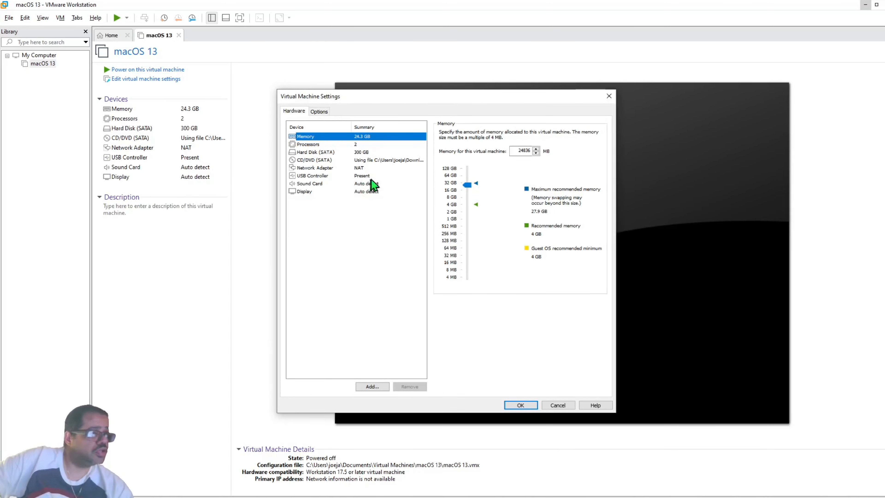
# Add a new CD/DVD drive using the Downloads\darwin.iso image file and save the VM settings.
pyautogui.click(377, 384)
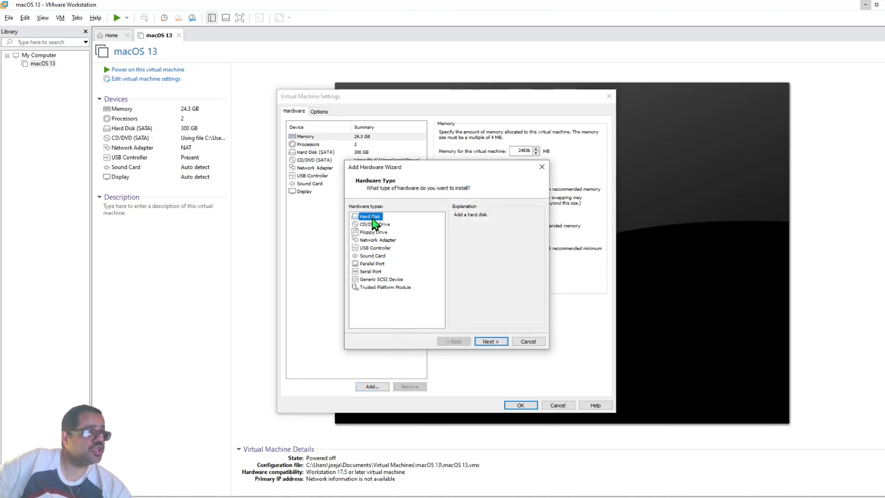
pyautogui.click(372, 225)
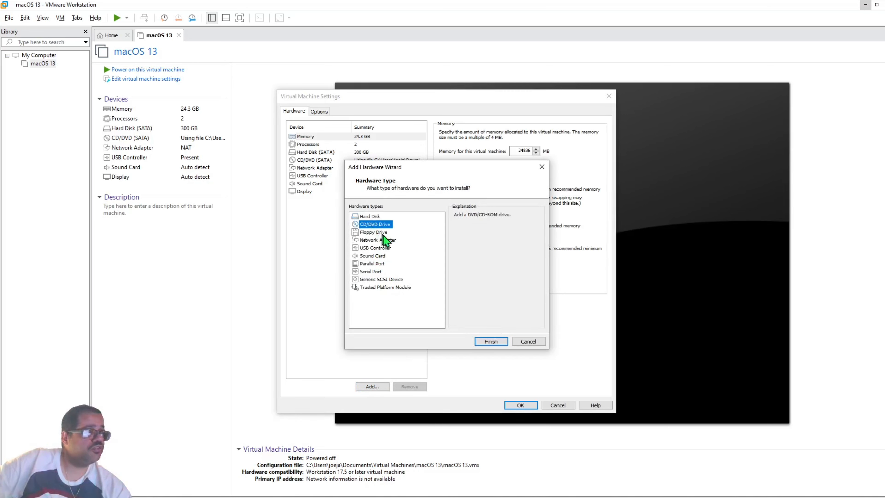
pyautogui.click(488, 341)
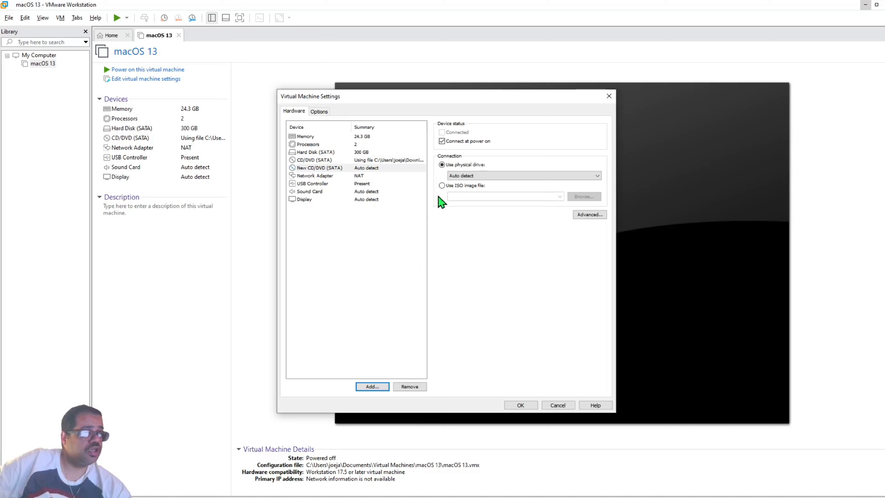
pyautogui.click(450, 187)
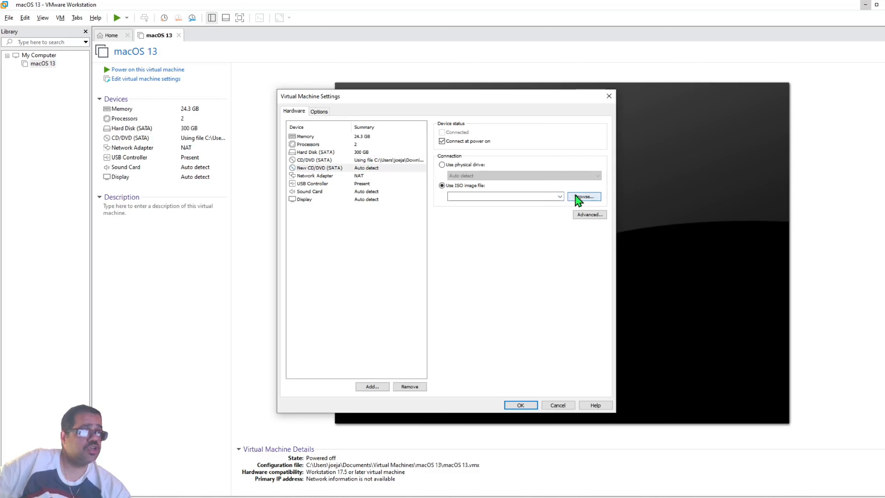
pyautogui.click(584, 196)
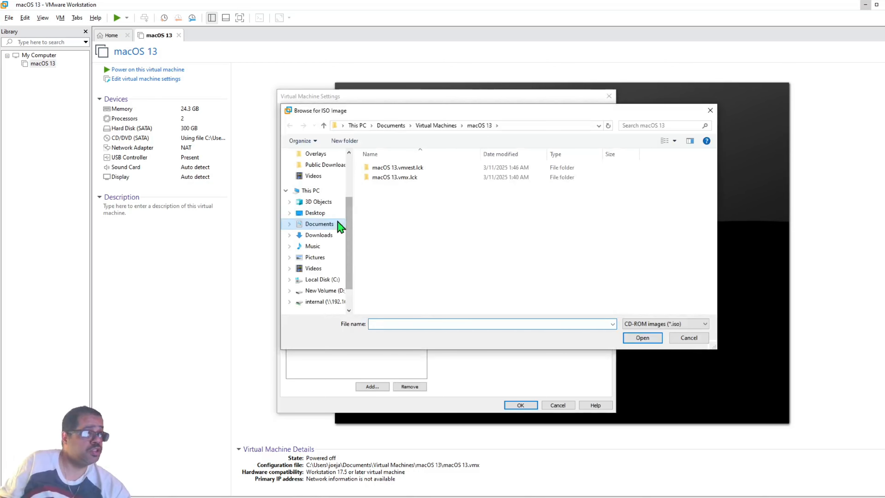
pyautogui.click(332, 240)
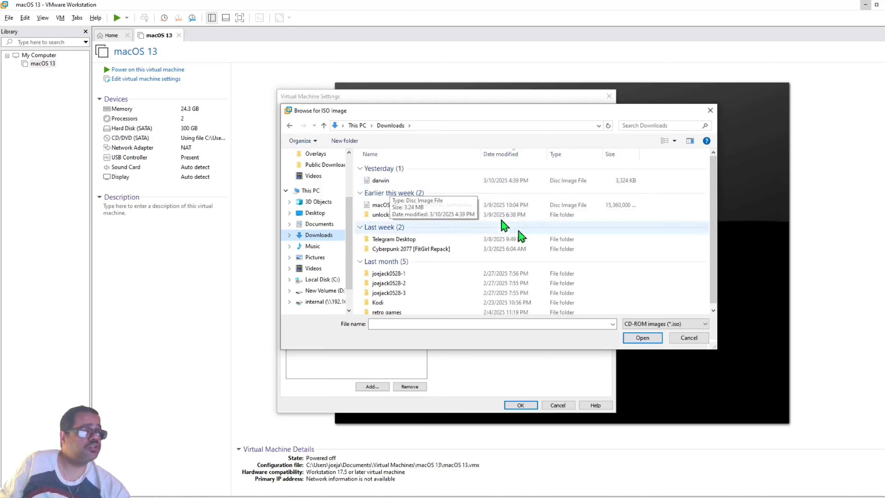
pyautogui.click(438, 182)
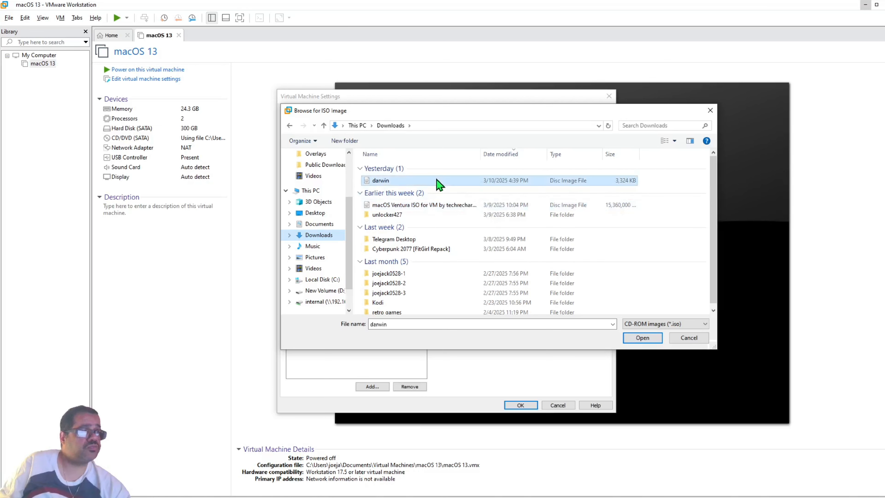
pyautogui.click(642, 337)
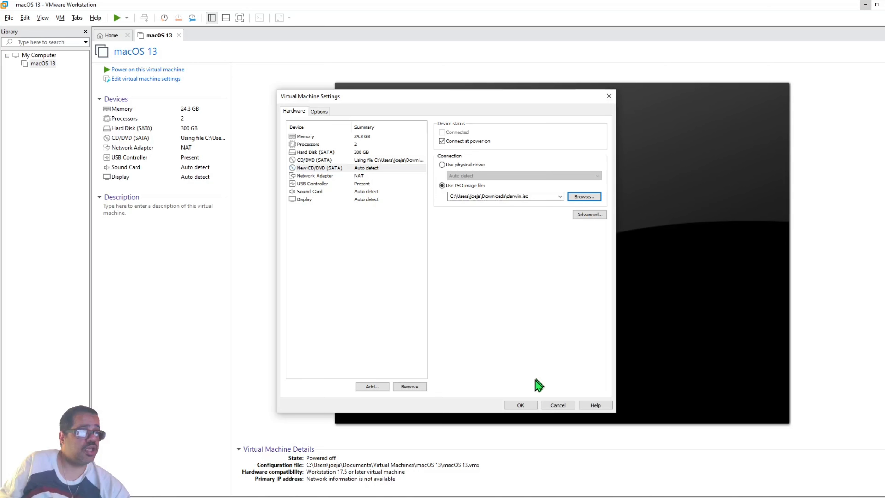
pyautogui.click(521, 405)
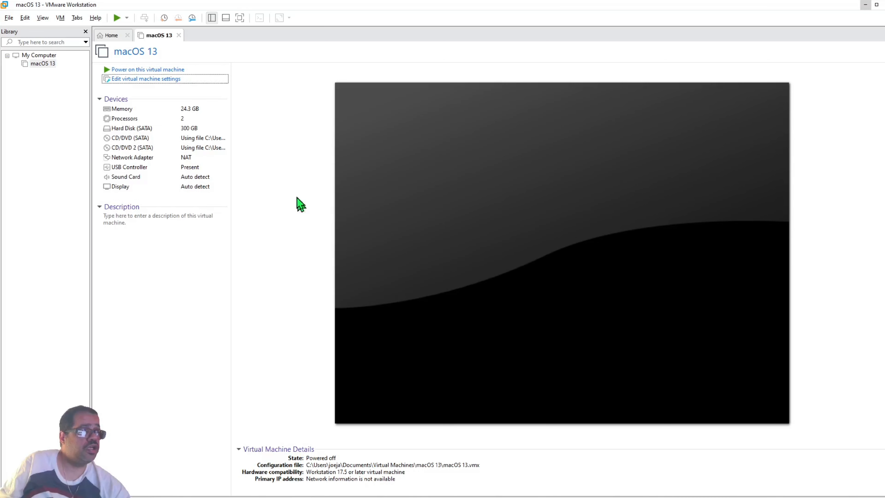
# Power on the macOS 13 VM and maximize the VMware Workstation window.
pyautogui.click(165, 73)
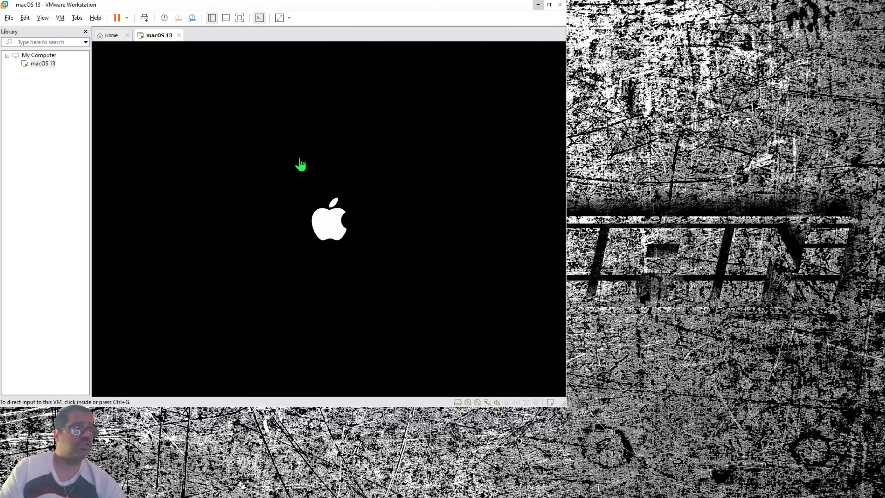
pyautogui.click(549, 5)
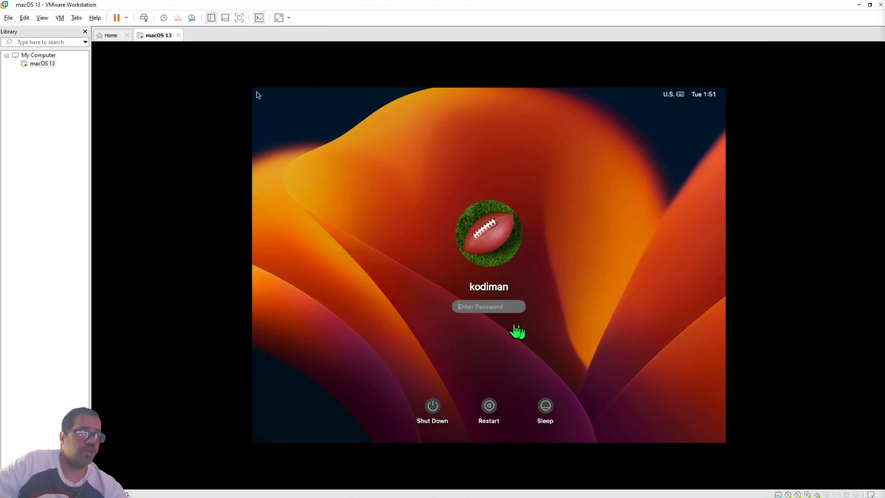
# Log in to the macOS guest by entering the account password at the login screen.
pyautogui.click(486, 308)
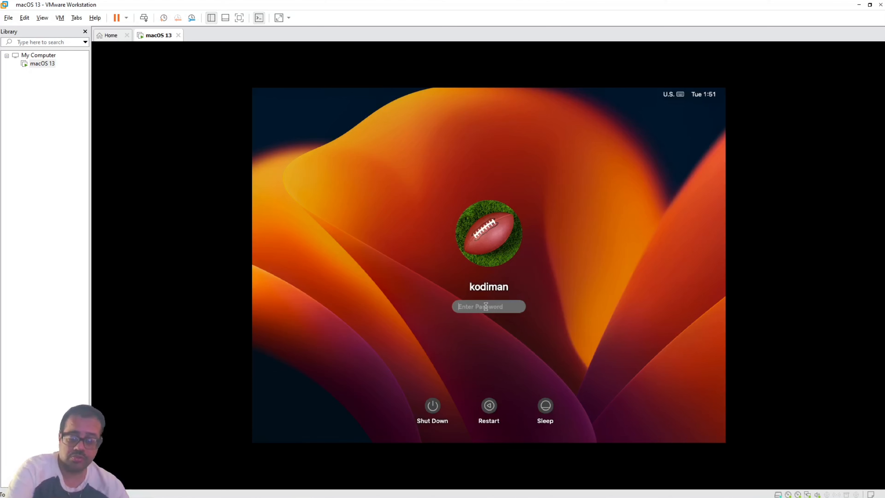
pyautogui.write('****')
pyautogui.press('Return')
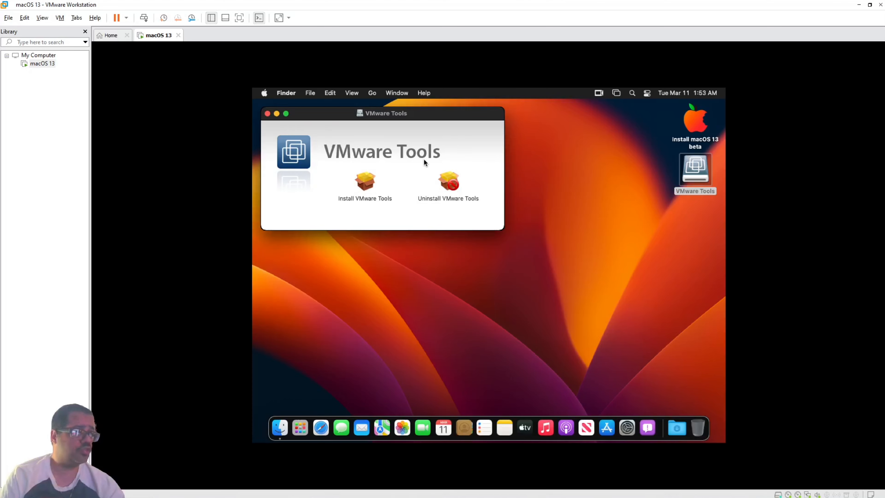
# Launch the Install VMware Tools package from the VMware Tools disc window.
pyautogui.click(365, 193)
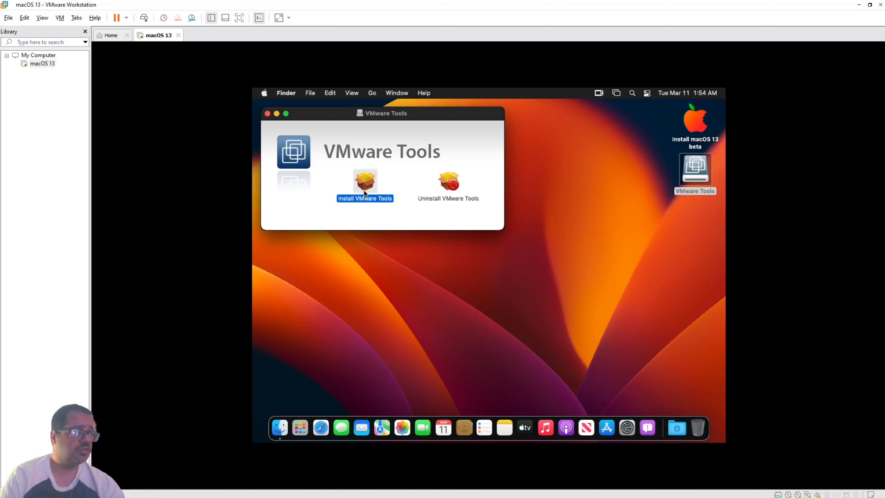
pyautogui.doubleClick(365, 193)
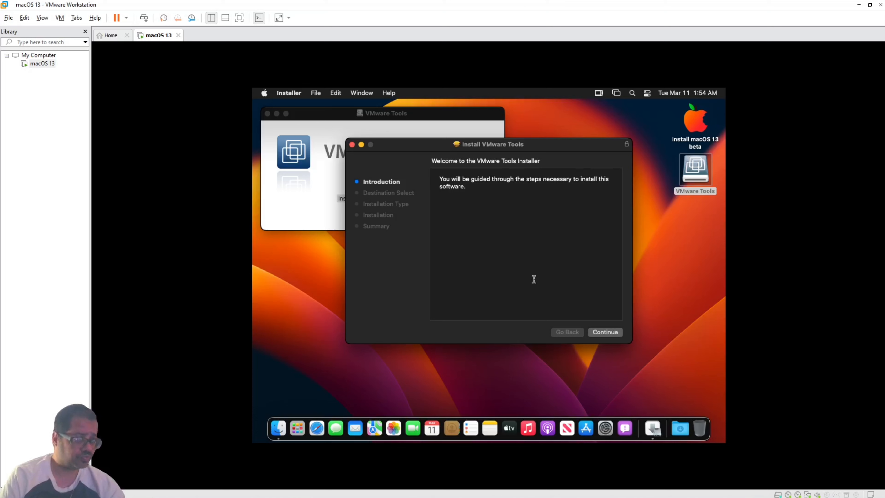
# Continue through the installer for all users, authorise with the admin password, and allow administration.
pyautogui.click(603, 335)
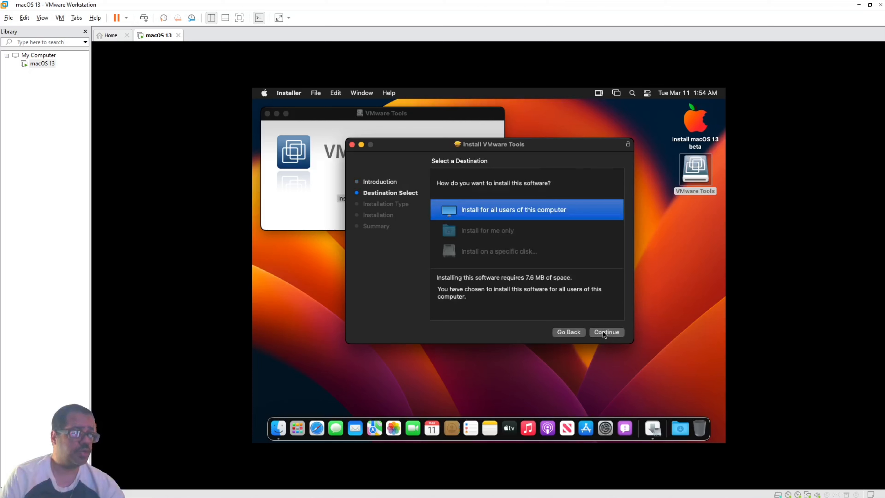
pyautogui.click(603, 332)
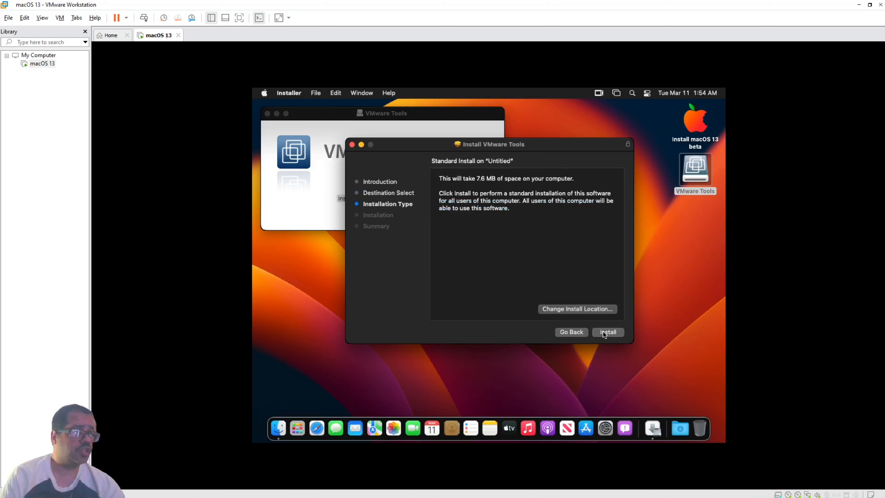
pyautogui.click(603, 332)
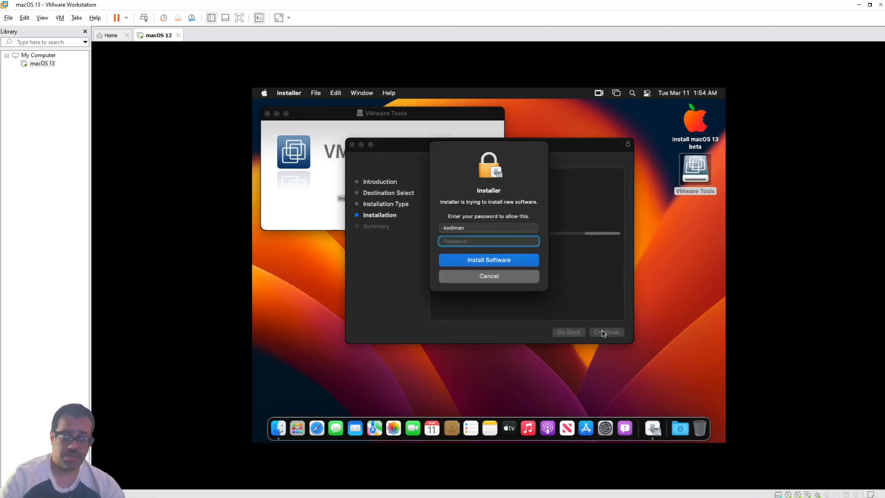
pyautogui.write('••')
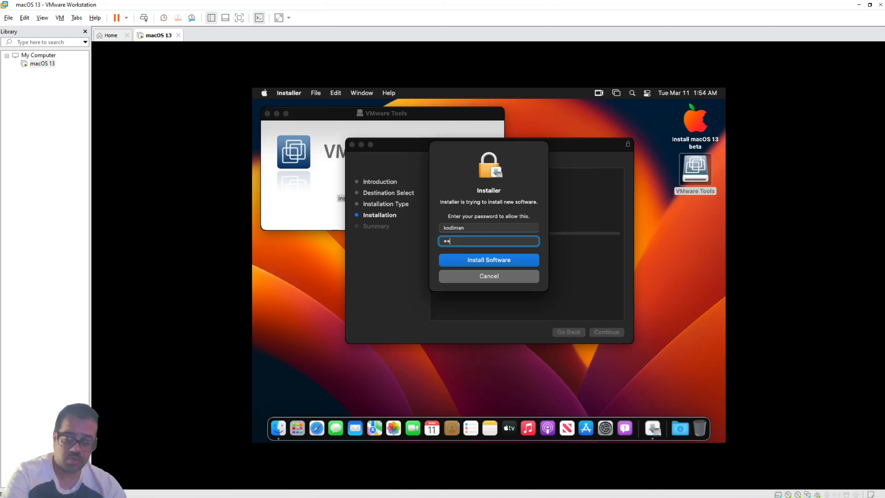
pyautogui.write('•••')
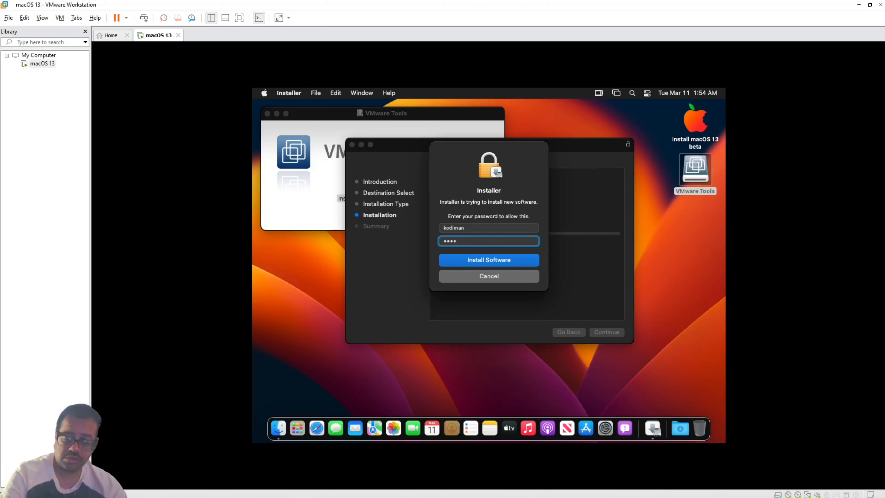
pyautogui.press('Return')
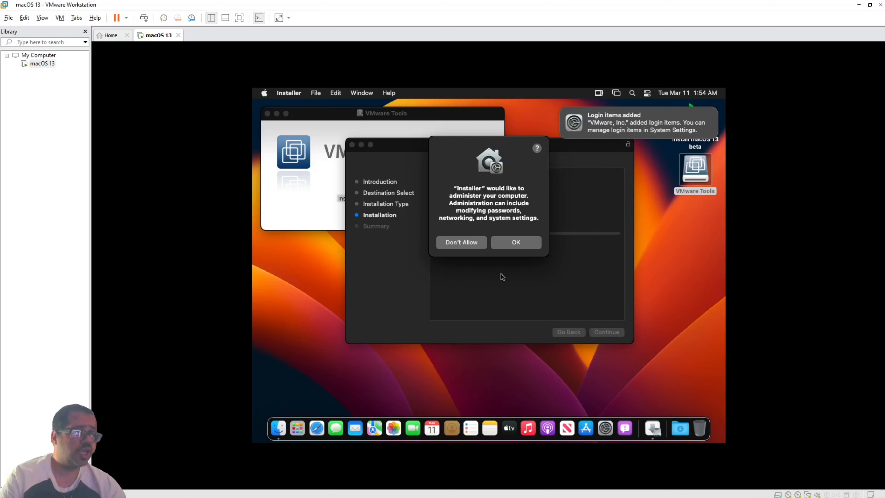
pyautogui.click(510, 239)
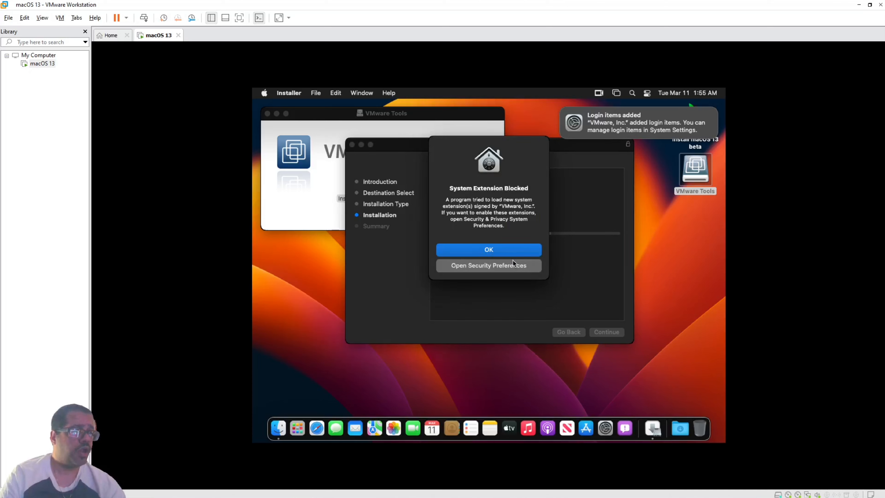
# Open Privacy & Security, dismiss the blocked-extension alert, and scroll down to the Security section.
pyautogui.click(505, 265)
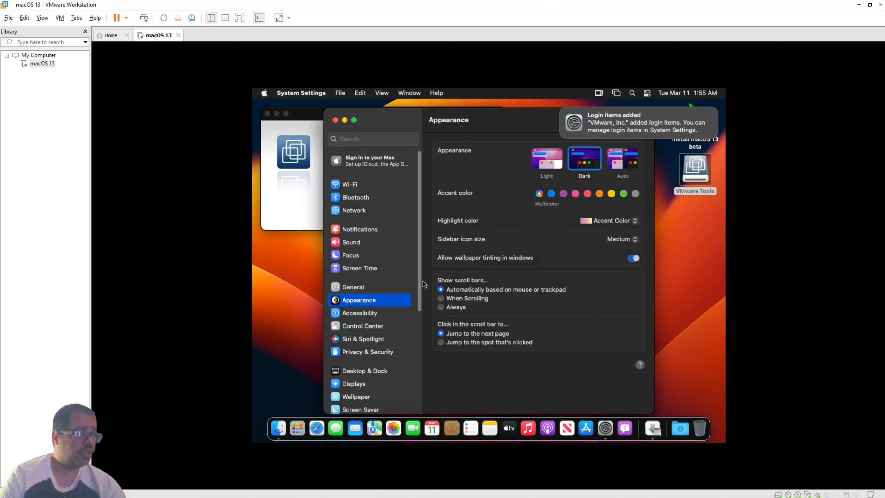
pyautogui.click(373, 354)
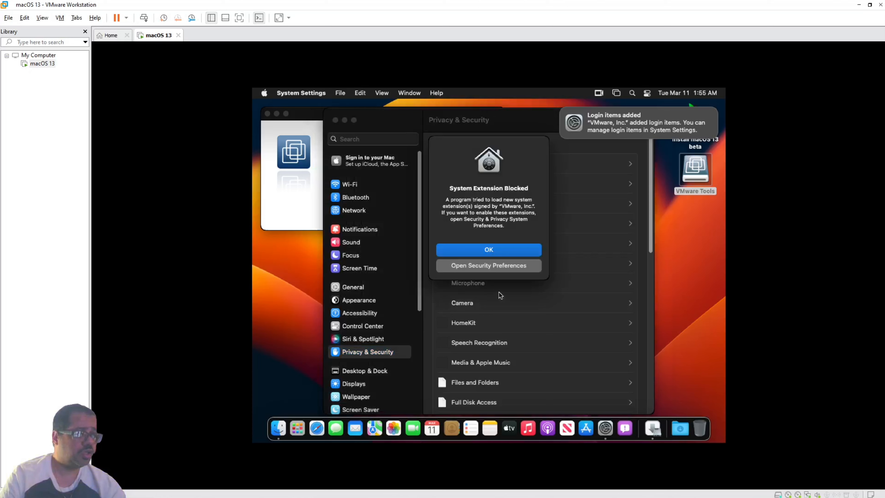
pyautogui.click(499, 263)
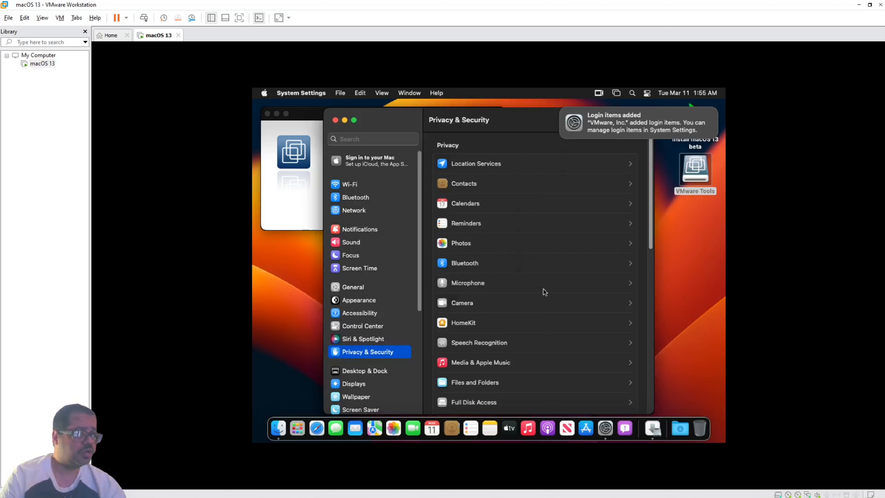
pyautogui.scroll(-3, 551, 304)
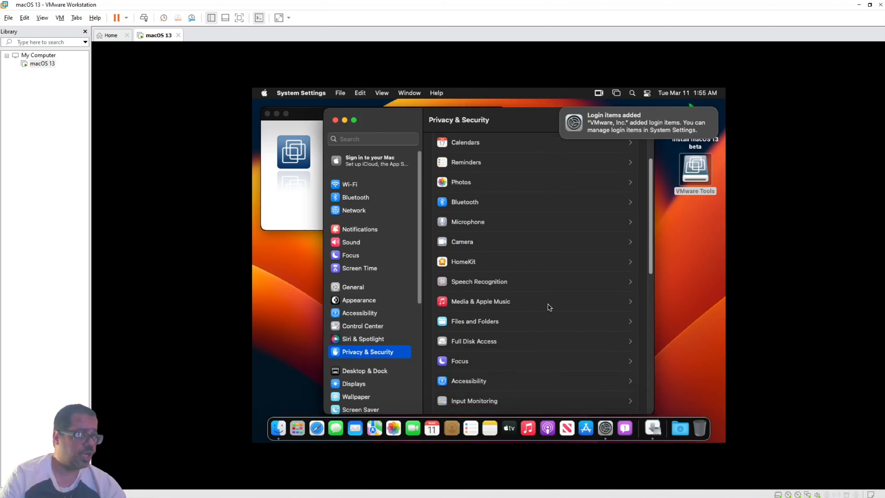
pyautogui.scroll(-5, 548, 304)
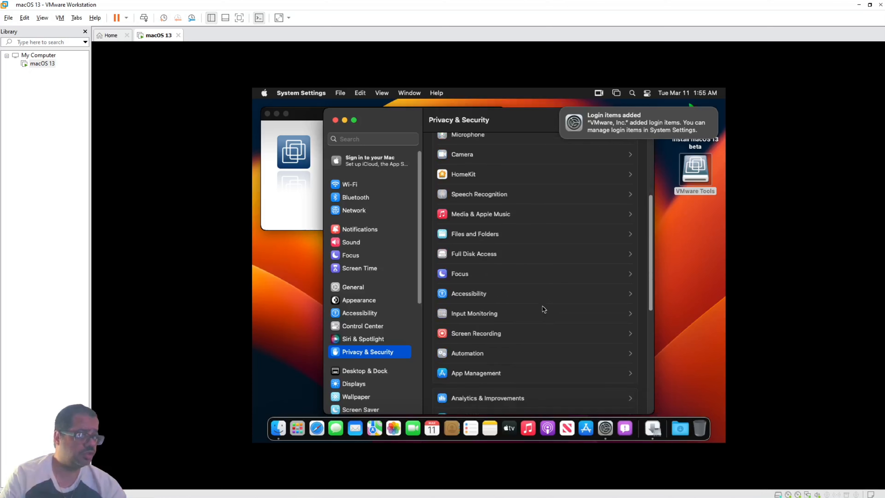
pyautogui.scroll(-5, 543, 309)
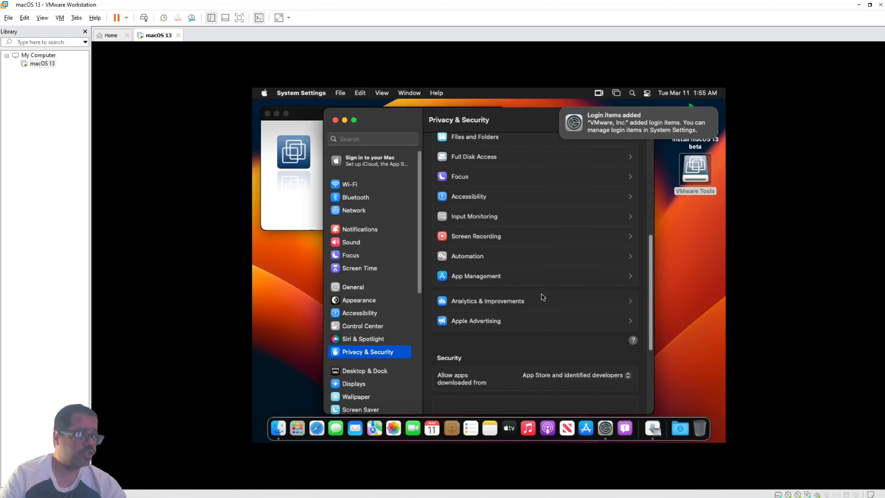
pyautogui.scroll(-3, 542, 294)
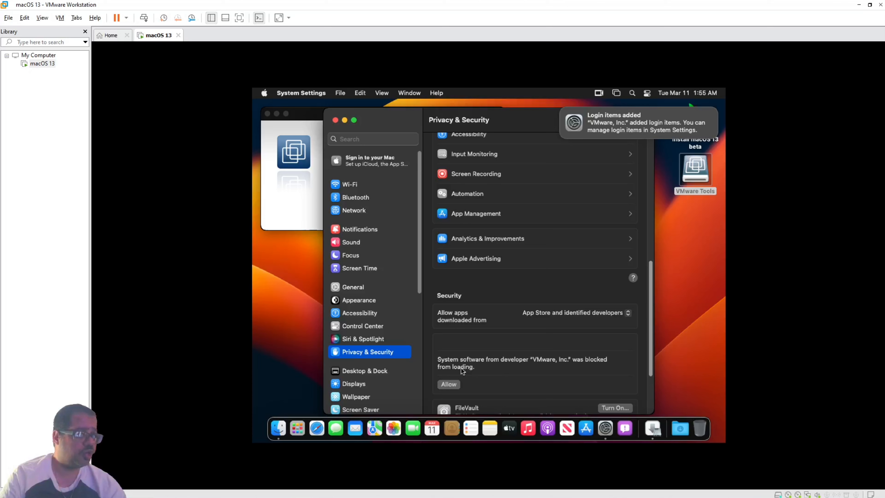
# Allow the VMware, Inc. system software, unlock with the password, and choose Not Now for restarting.
pyautogui.click(449, 384)
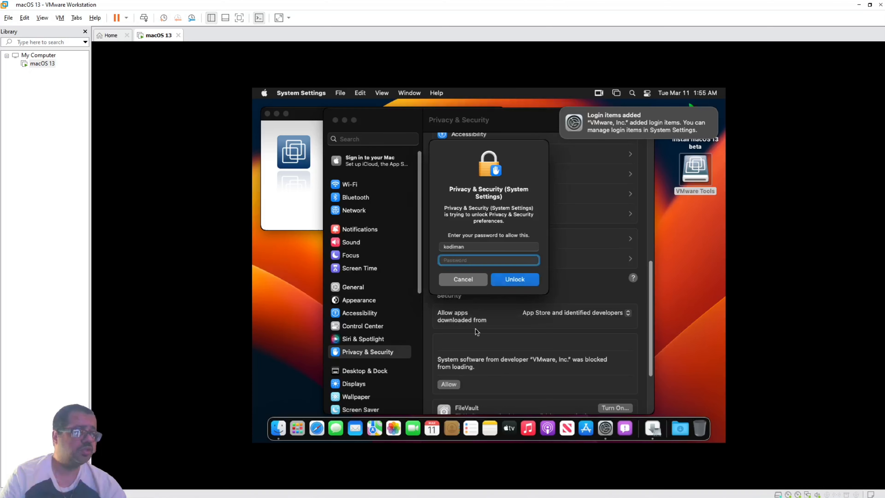
pyautogui.write('••')
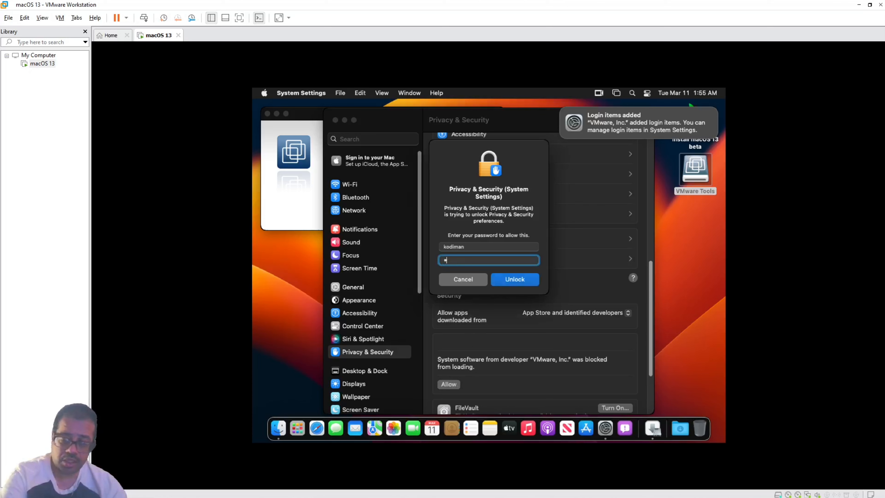
pyautogui.write('••')
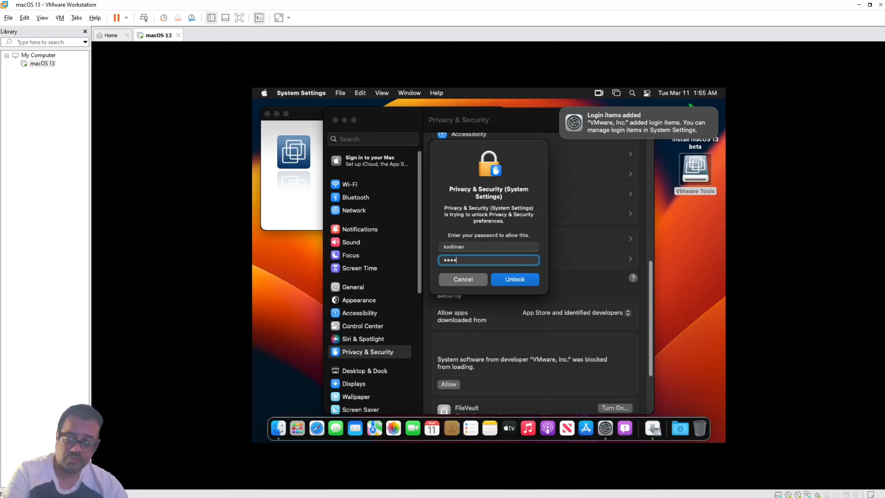
pyautogui.press('Return')
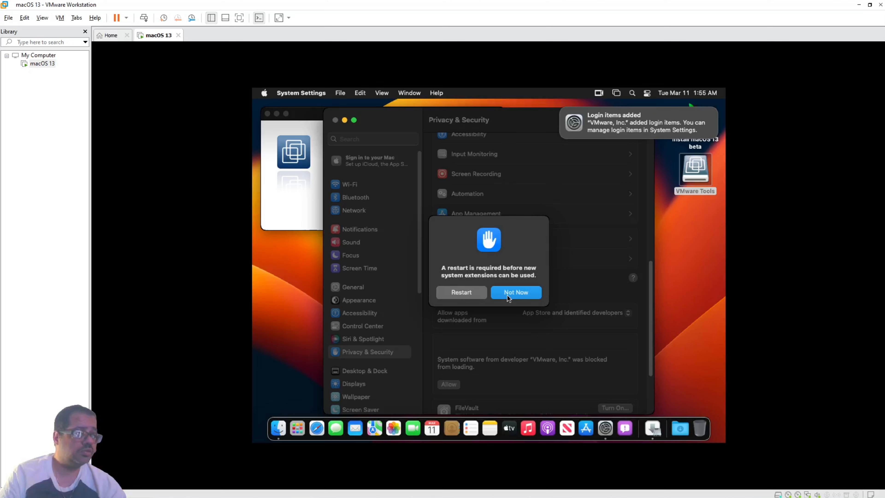
pyautogui.click(508, 295)
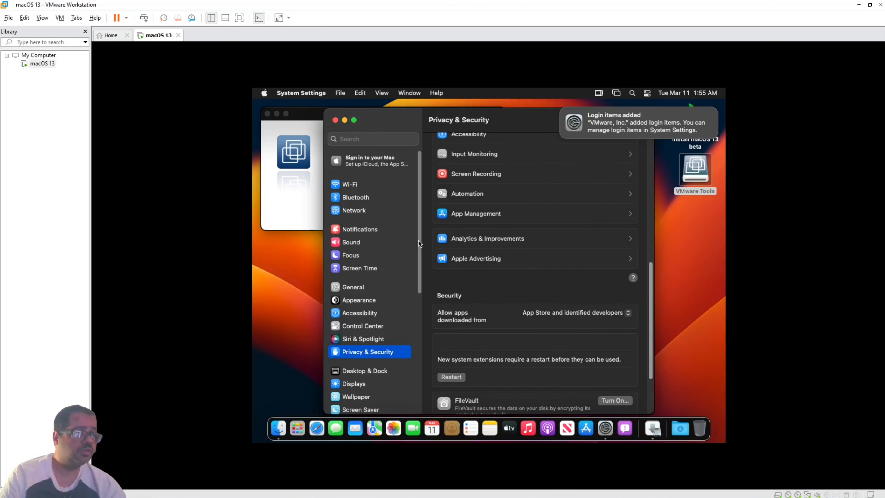
# Close System Settings and the failed installer summary, then relaunch Install VMware Tools.
pyautogui.click(336, 120)
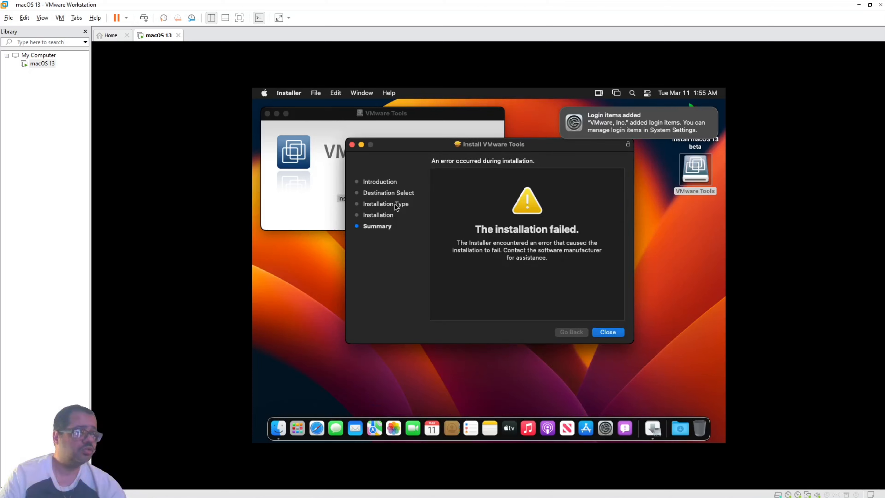
pyautogui.click(608, 333)
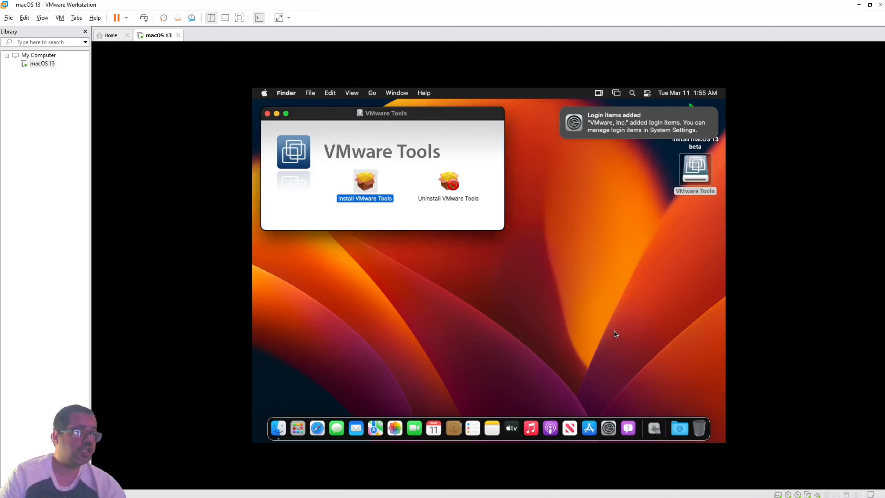
pyautogui.doubleClick(370, 182)
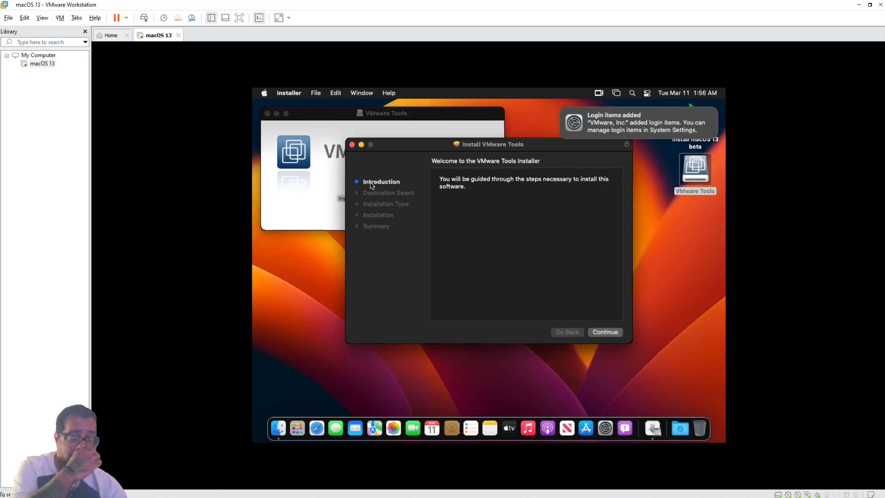
# Rerun the VMware Tools install, authorising with the admin password, then restart the Mac when it completes.
pyautogui.click(614, 332)
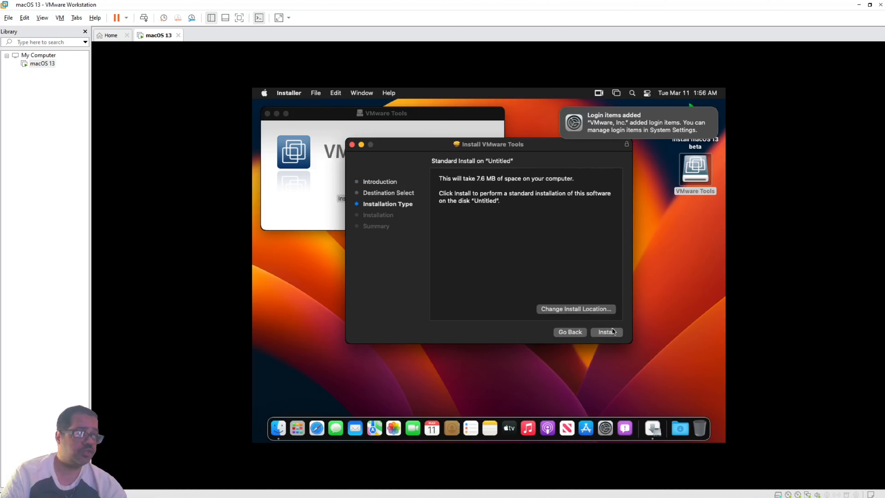
pyautogui.click(612, 331)
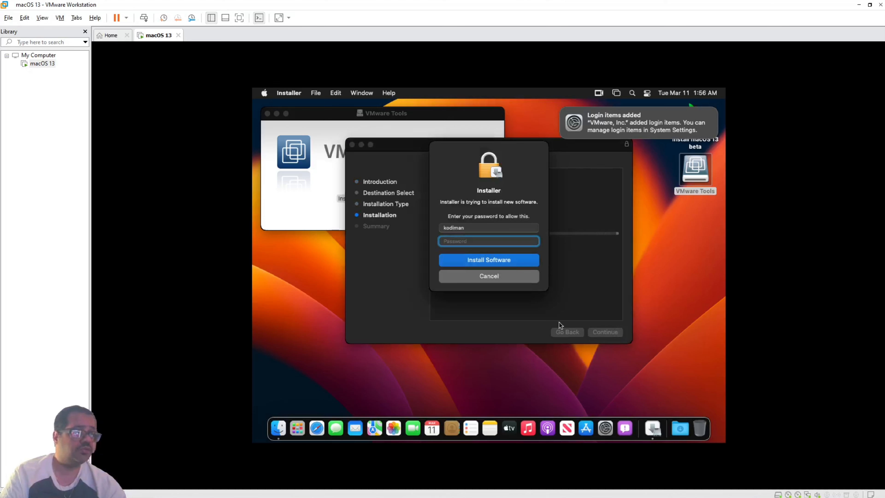
pyautogui.write('•••')
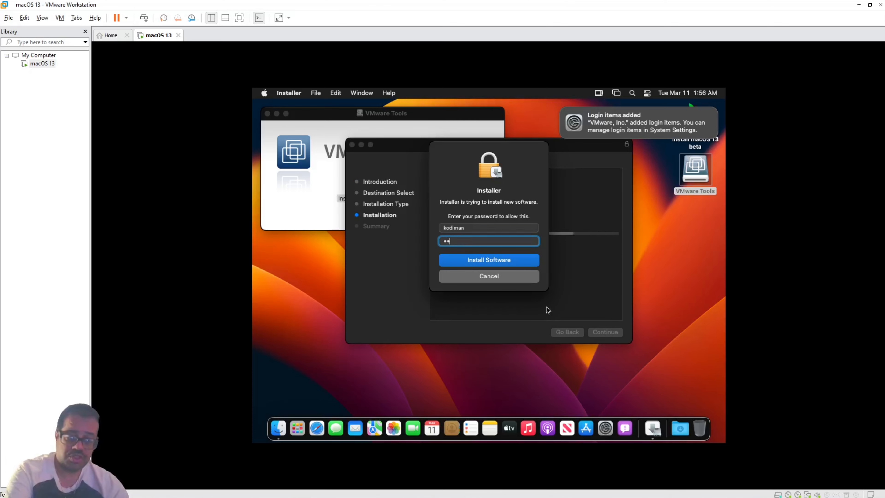
pyautogui.write('••')
pyautogui.press('Return')
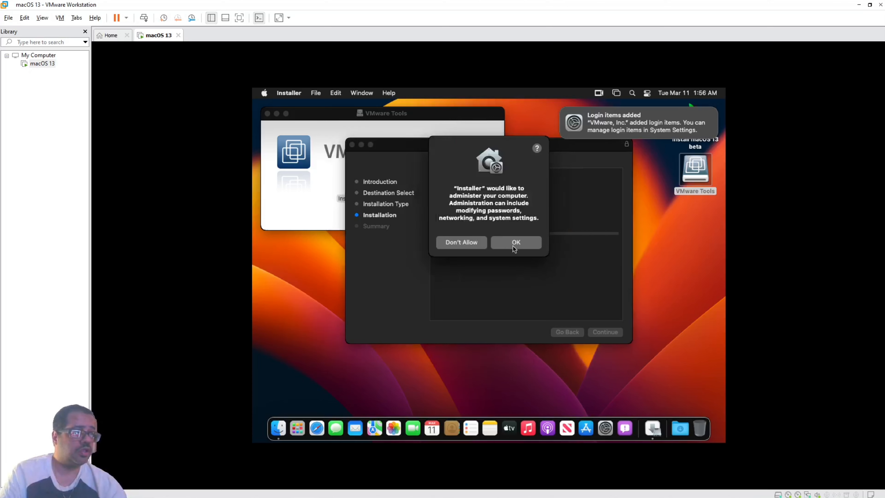
pyautogui.click(513, 246)
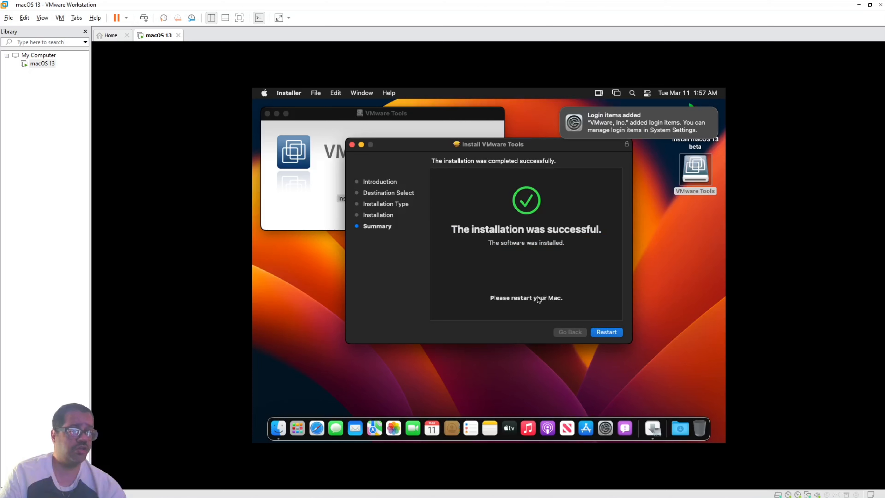
pyautogui.click(597, 334)
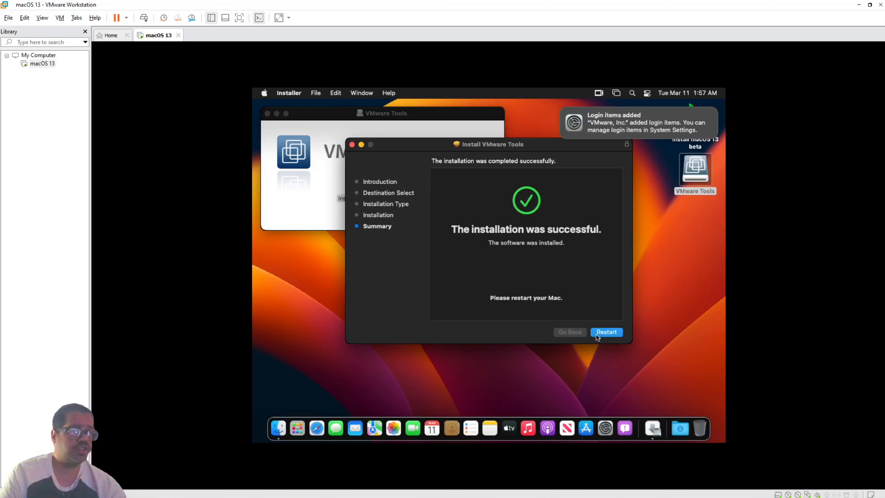